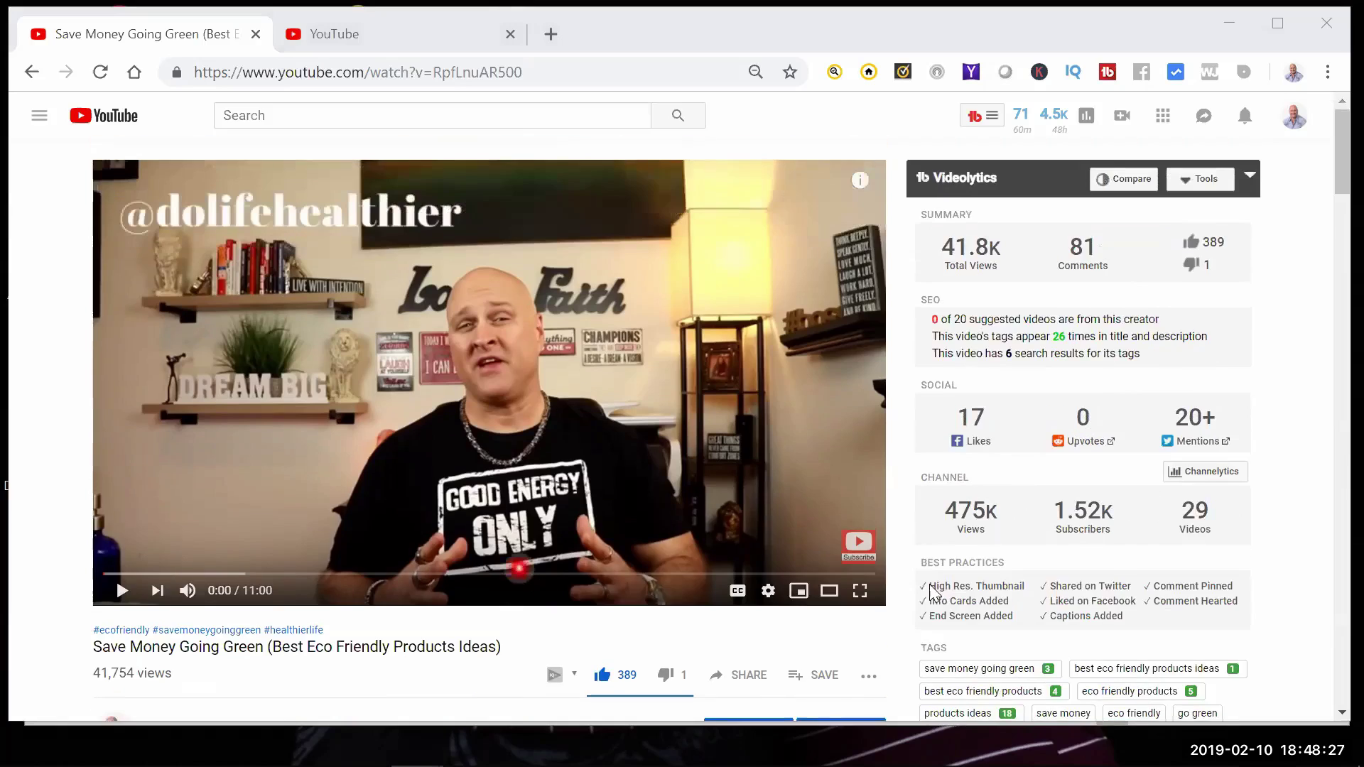
Step: Examine the description and tags on the "Save Money Going Green (Best Eco Friendly Products Ideas)" video page
{"action": "scroll", "coordinate": [1016, 465], "scroll_direction": "down", "scroll_amount": 4}
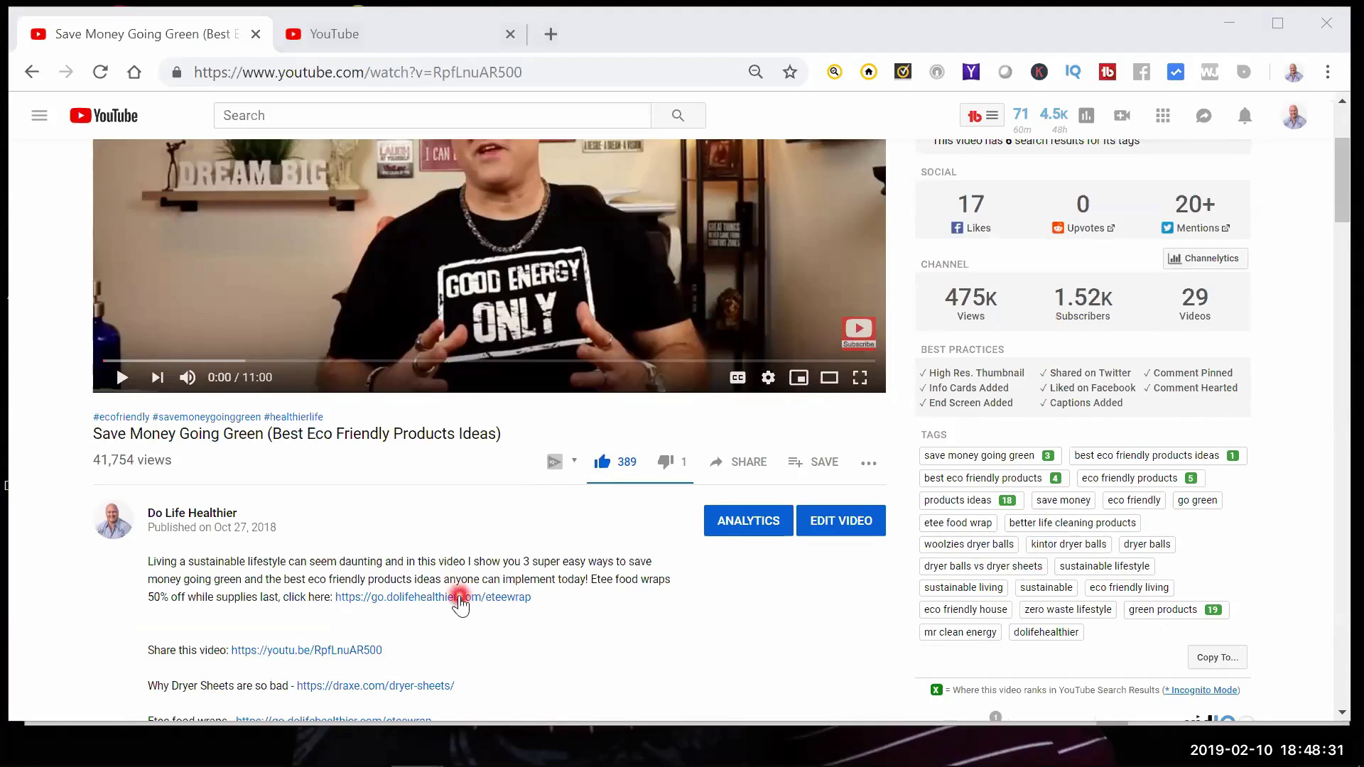
{"action": "scroll", "coordinate": [456, 597], "scroll_direction": "up", "scroll_amount": 2}
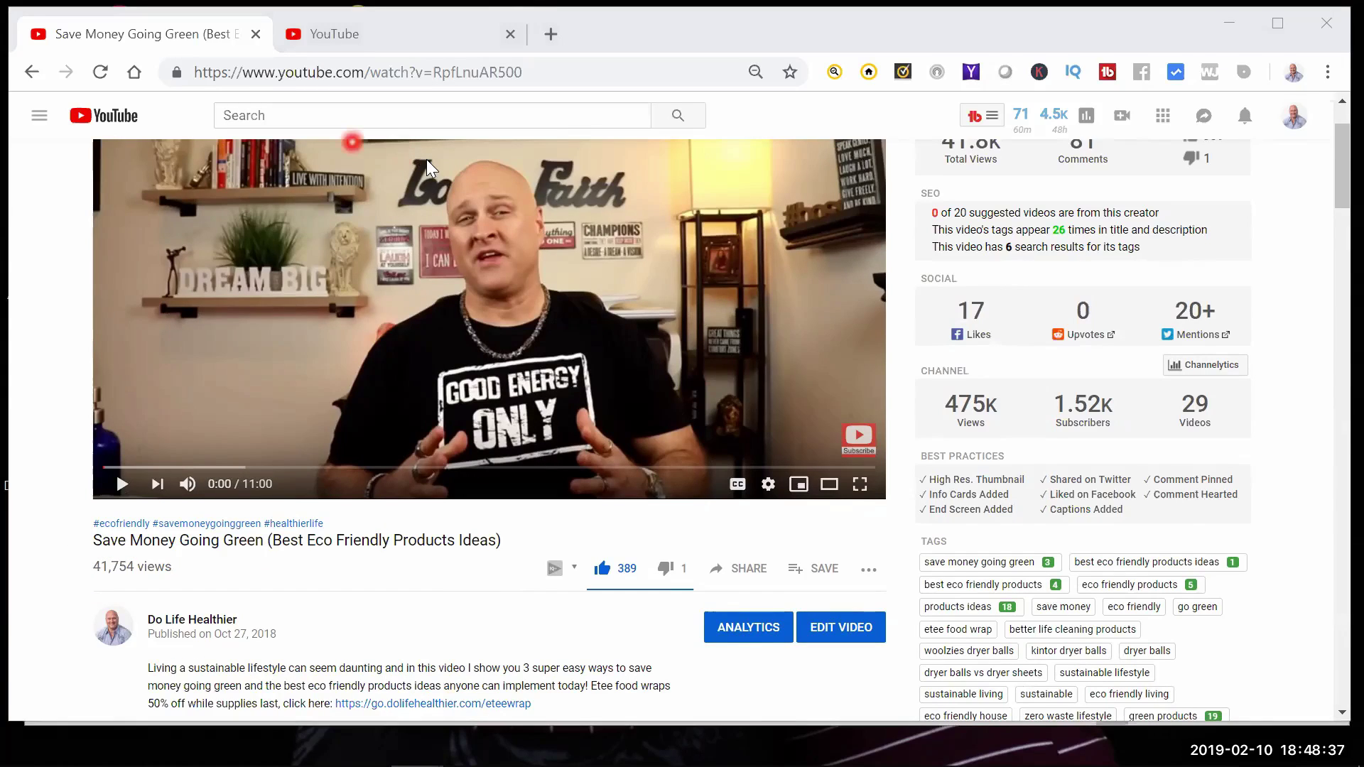
Step: Switch to the YouTube home page and look over the TubeBuddy extension's tool list, closing it when done
{"action": "key", "text": "ctrl+Tab"}
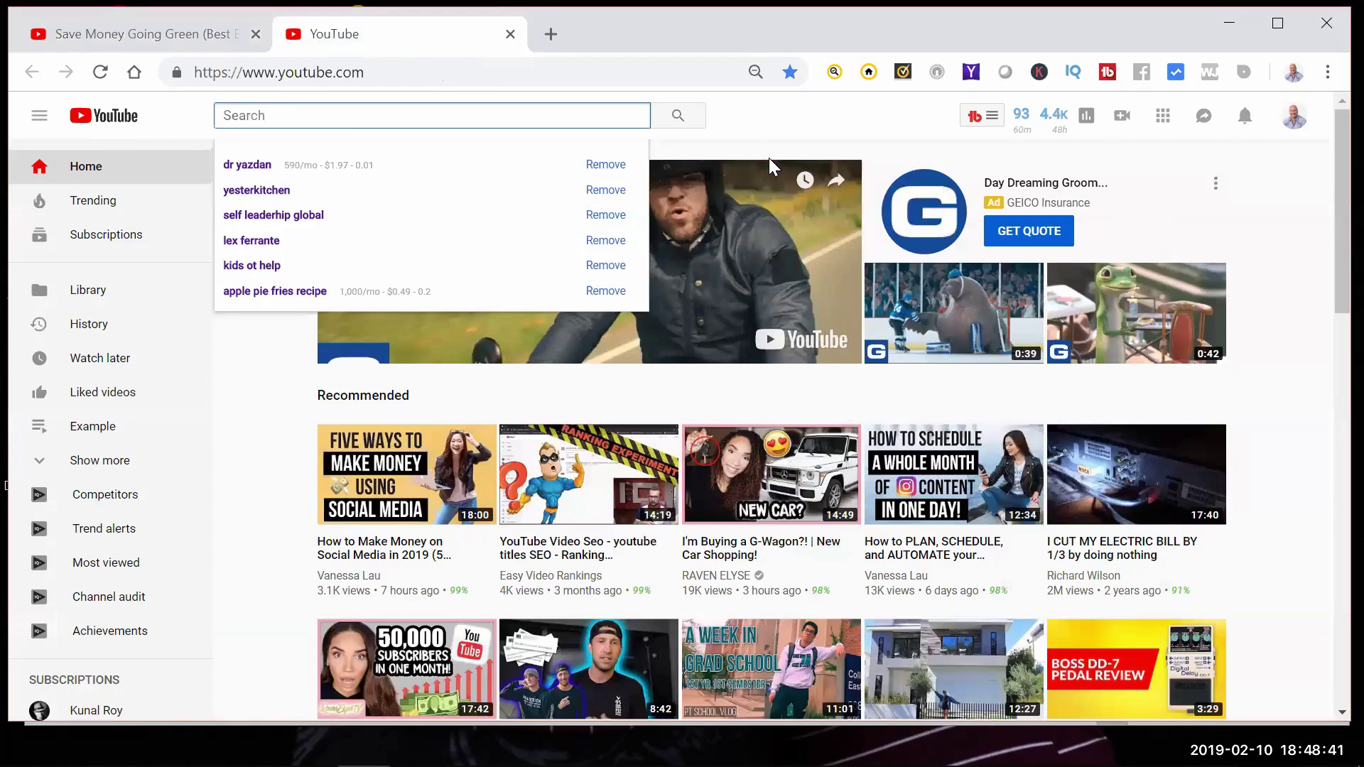
{"action": "left_click", "coordinate": [993, 126]}
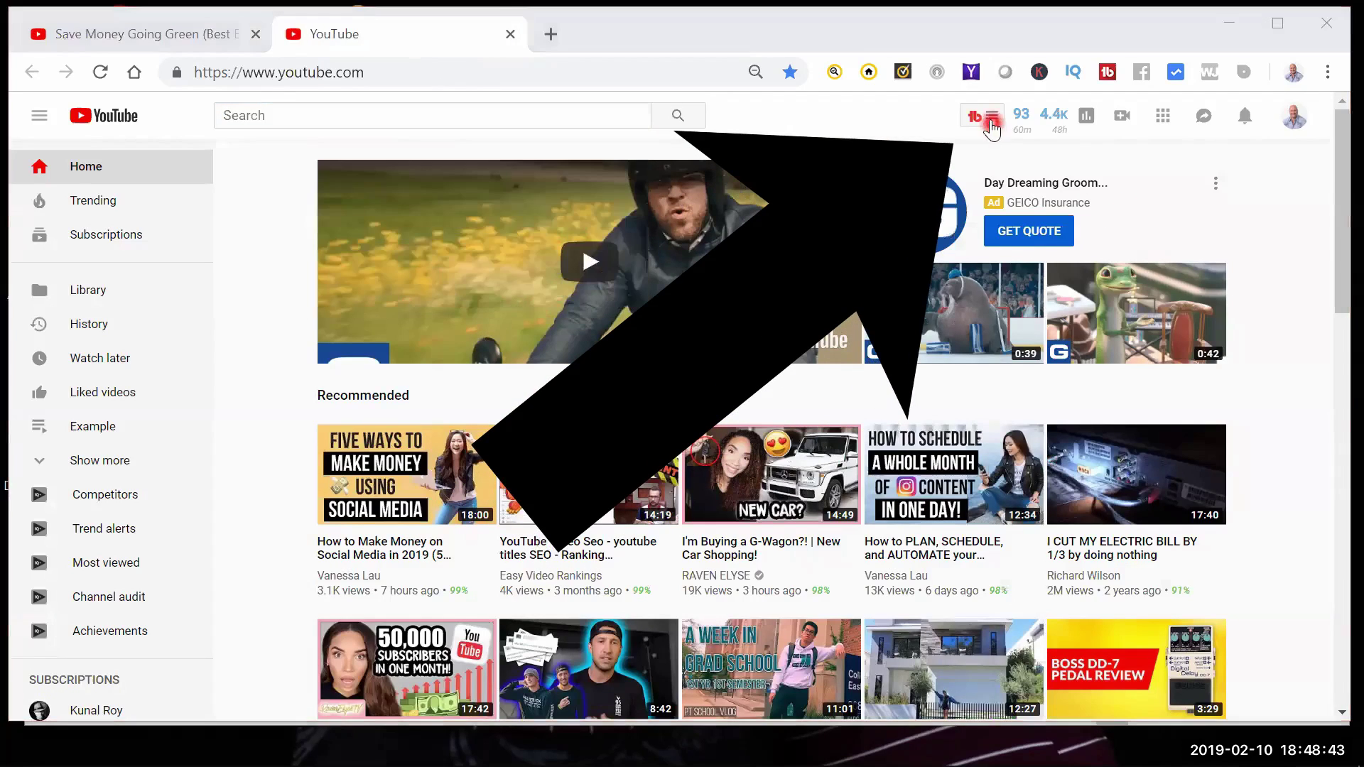
{"action": "left_click", "coordinate": [993, 128]}
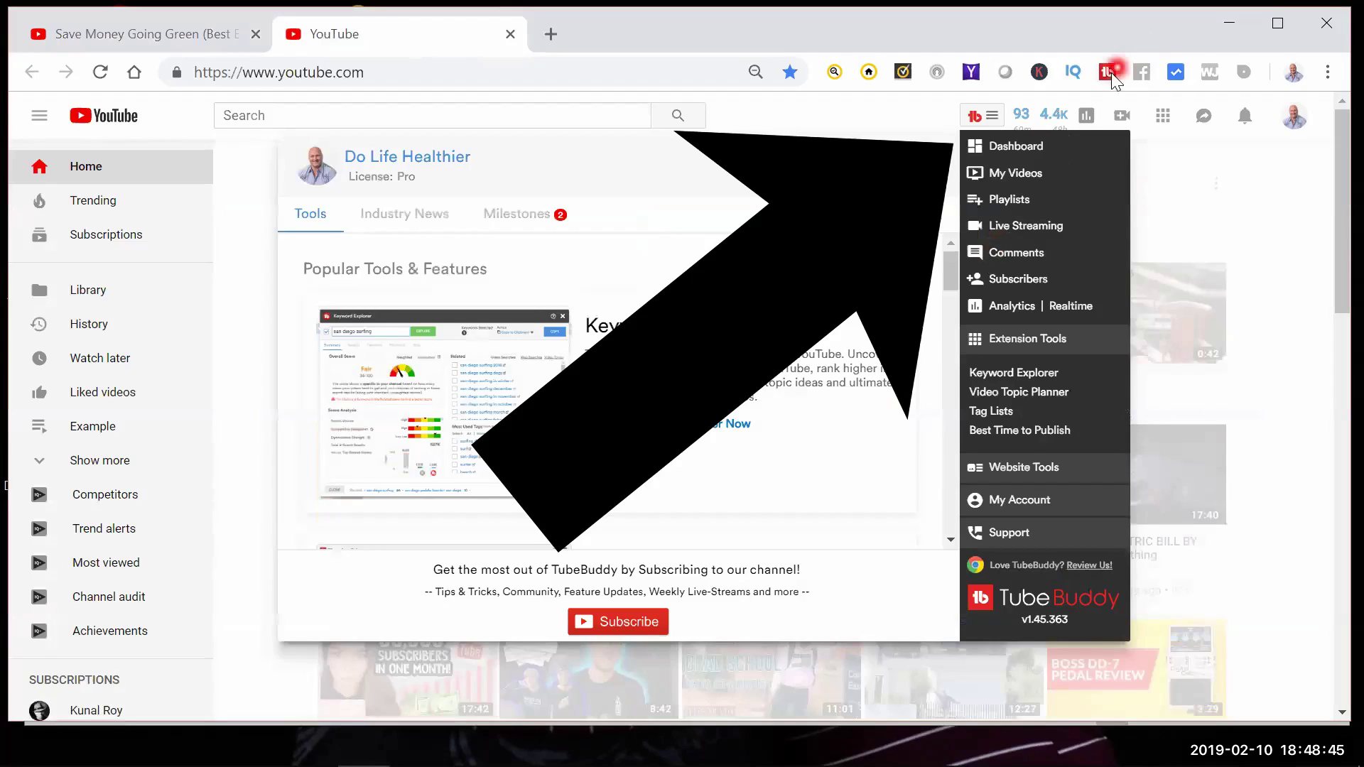
{"action": "left_click", "coordinate": [994, 121]}
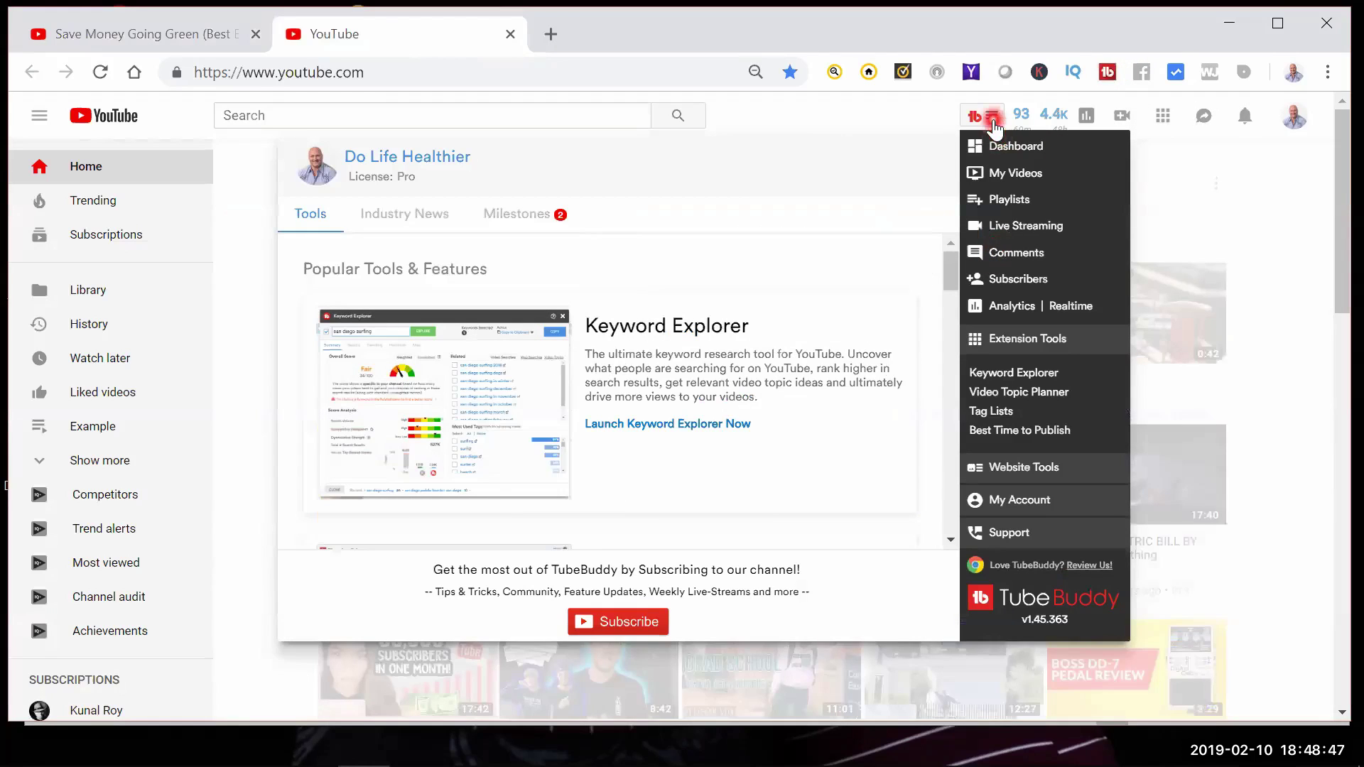
{"action": "left_click", "coordinate": [993, 121]}
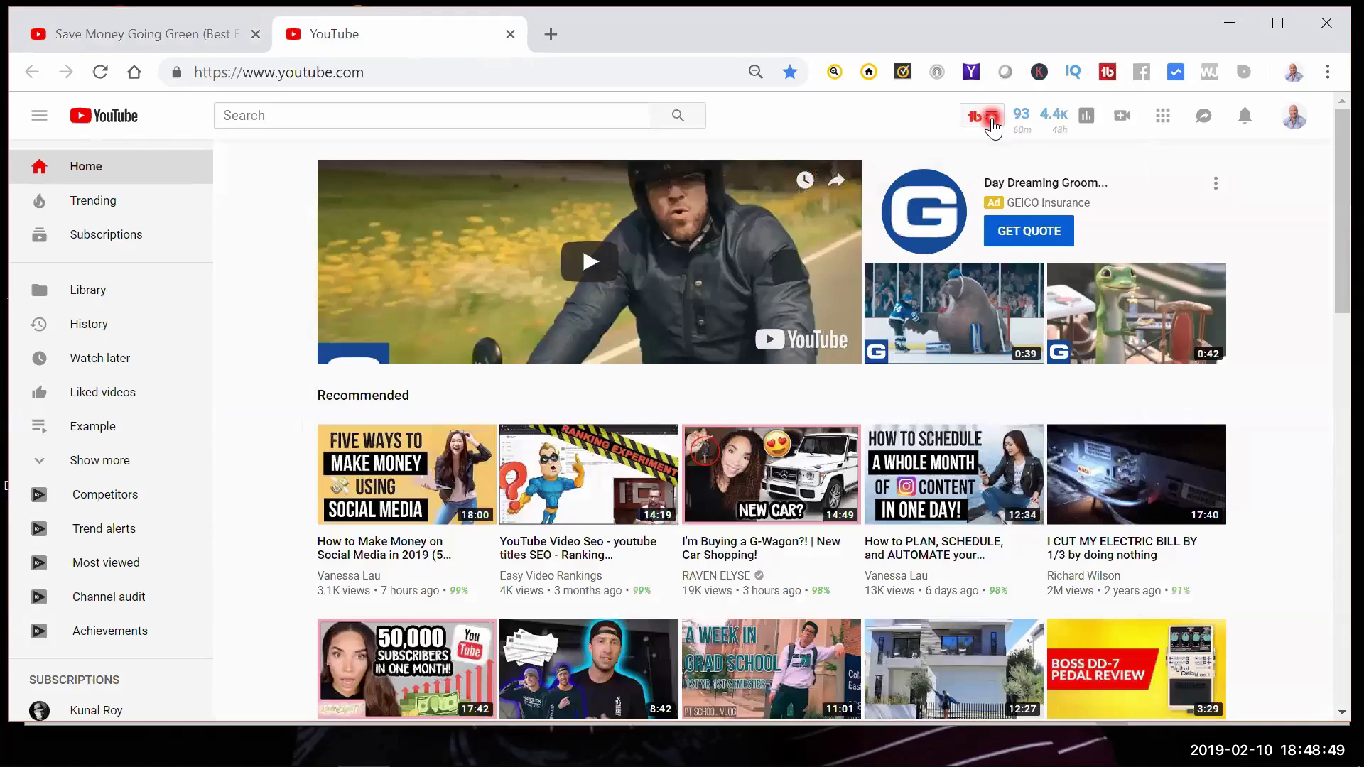
{"action": "left_click", "coordinate": [993, 120]}
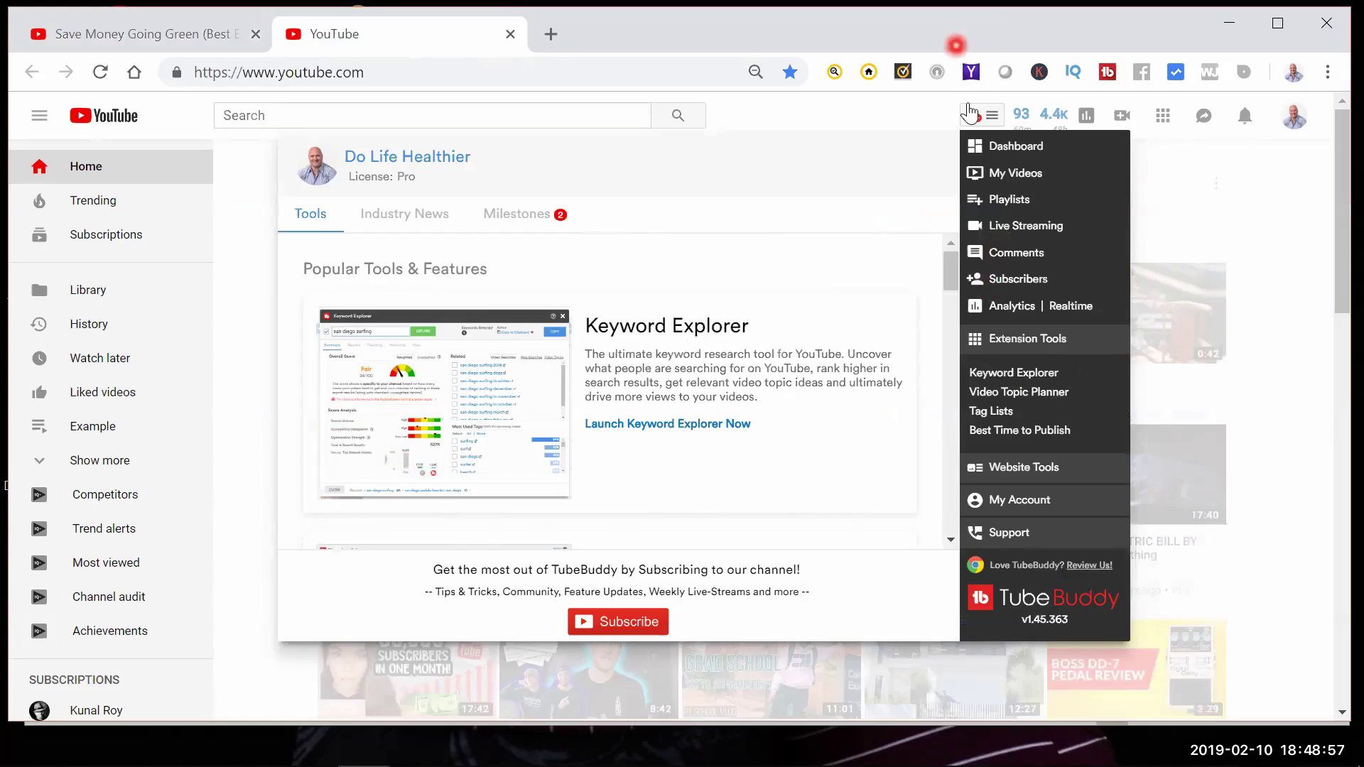
{"action": "left_click", "coordinate": [993, 119]}
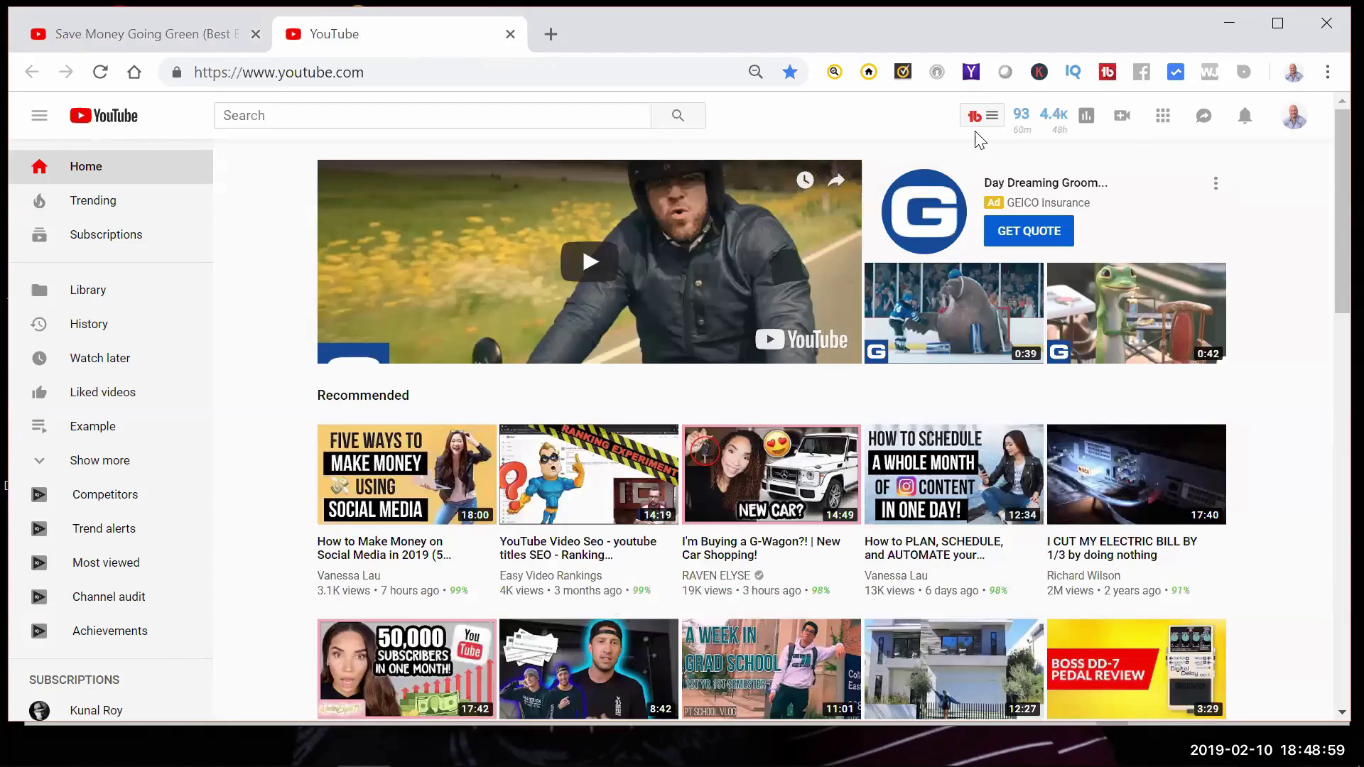
Step: Return to the "Save Money Going Green" video page and examine its Videolytics data and tags
{"action": "key", "text": "ctrl+shift+Tab"}
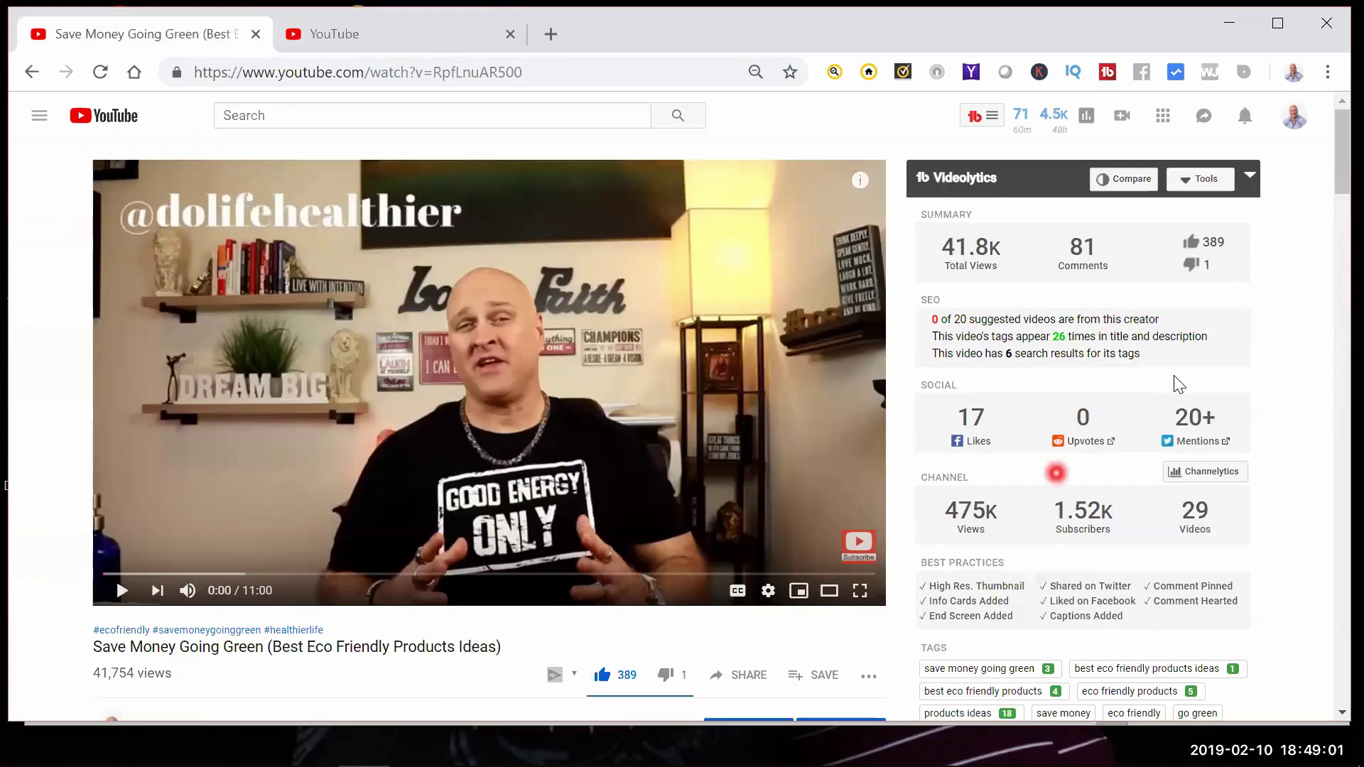
{"action": "scroll", "coordinate": [1200, 372], "scroll_direction": "down", "scroll_amount": 3}
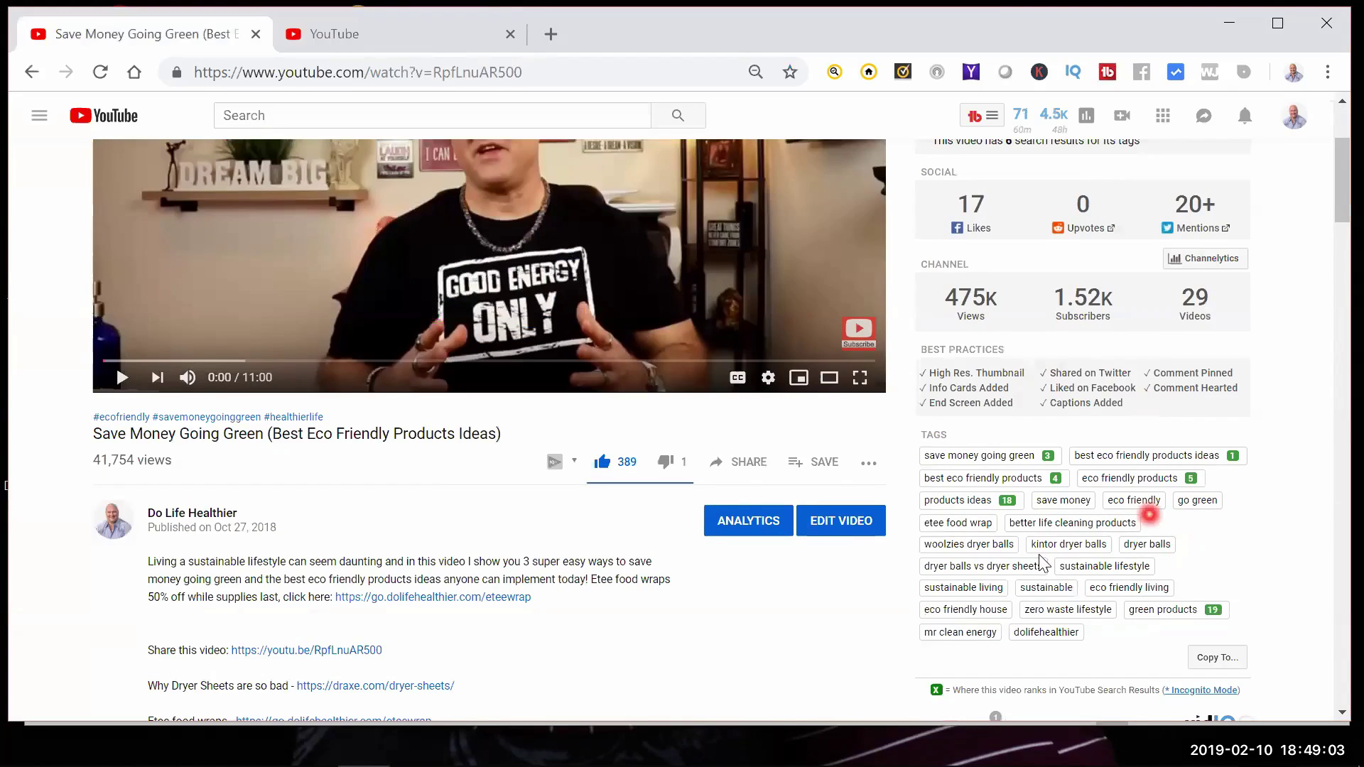
{"action": "scroll", "coordinate": [989, 469], "scroll_direction": "up", "scroll_amount": 3}
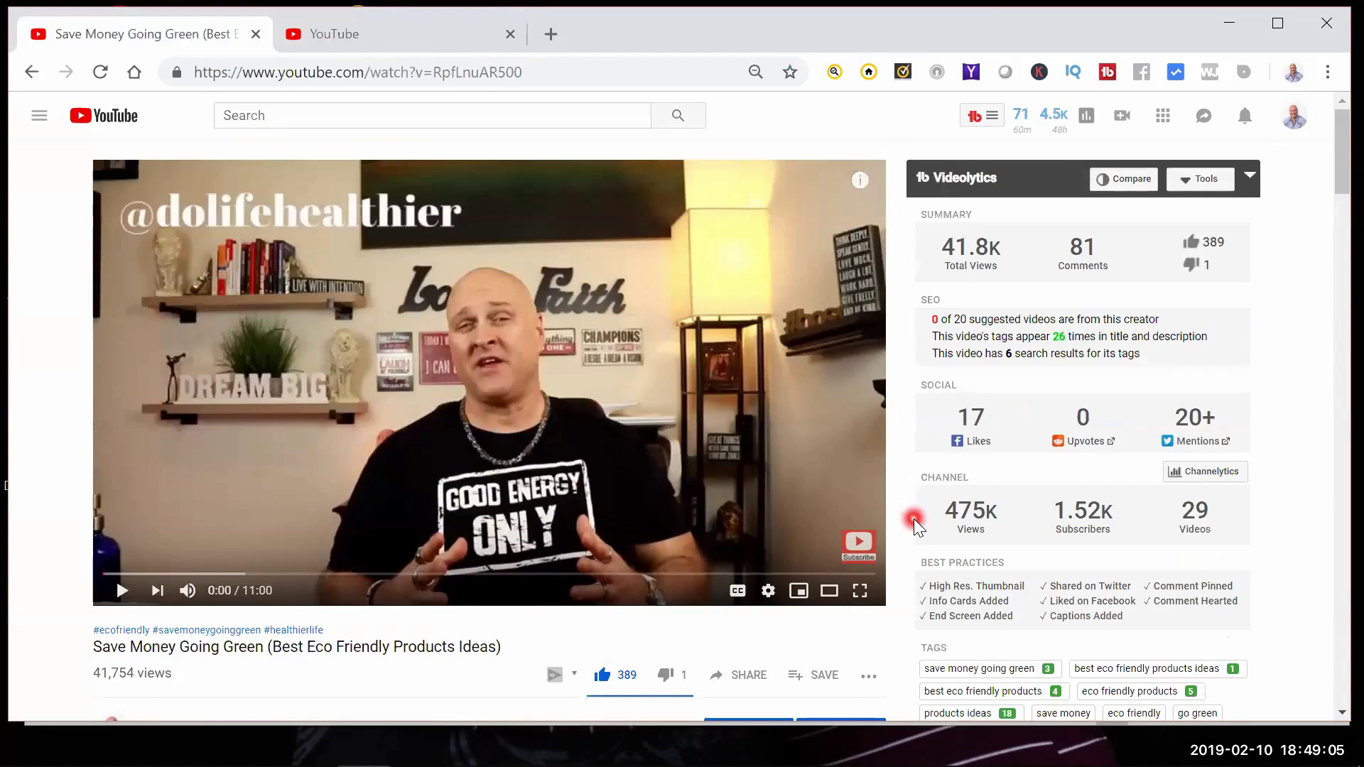
Step: On the YouTube home page, check that the Keywords Everywhere extension is switched on, leaving it enabled
{"action": "key", "text": "ctrl+Tab"}
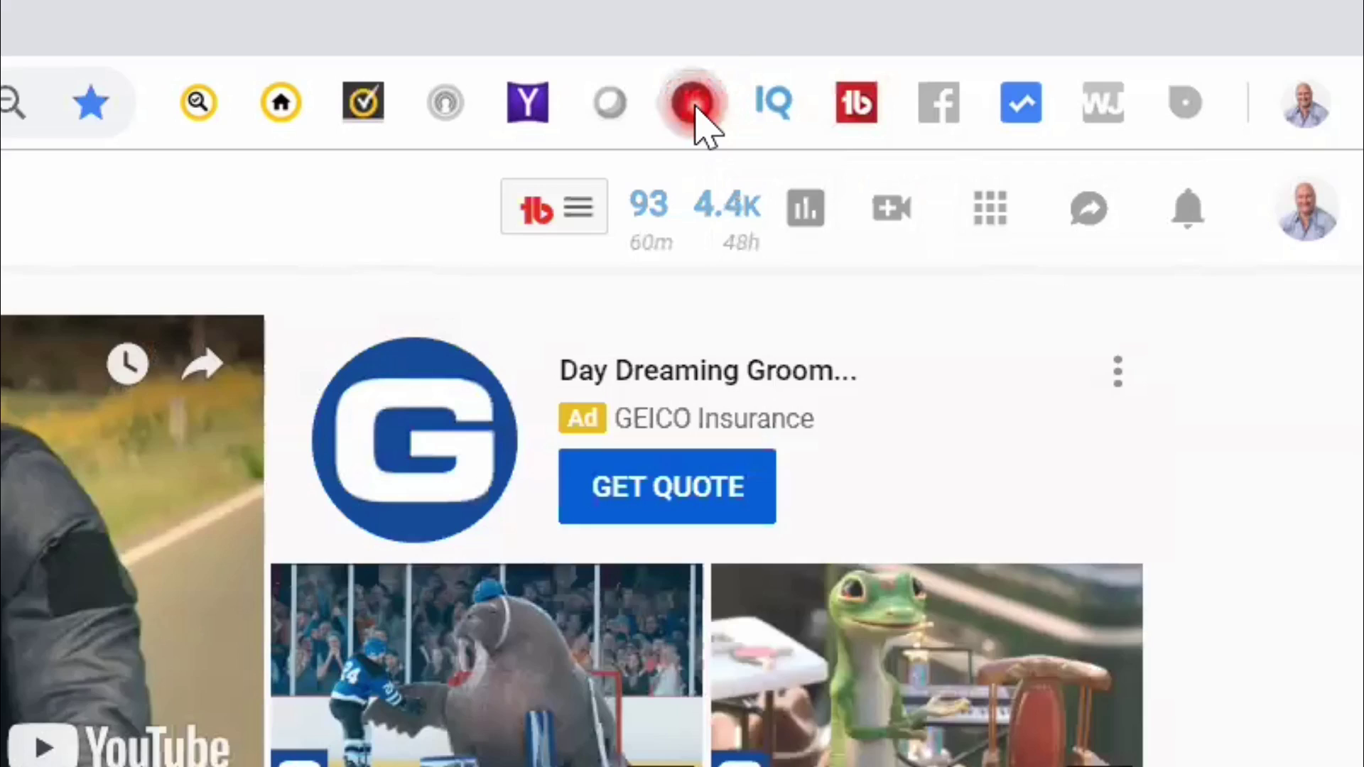
{"action": "left_click", "coordinate": [692, 104]}
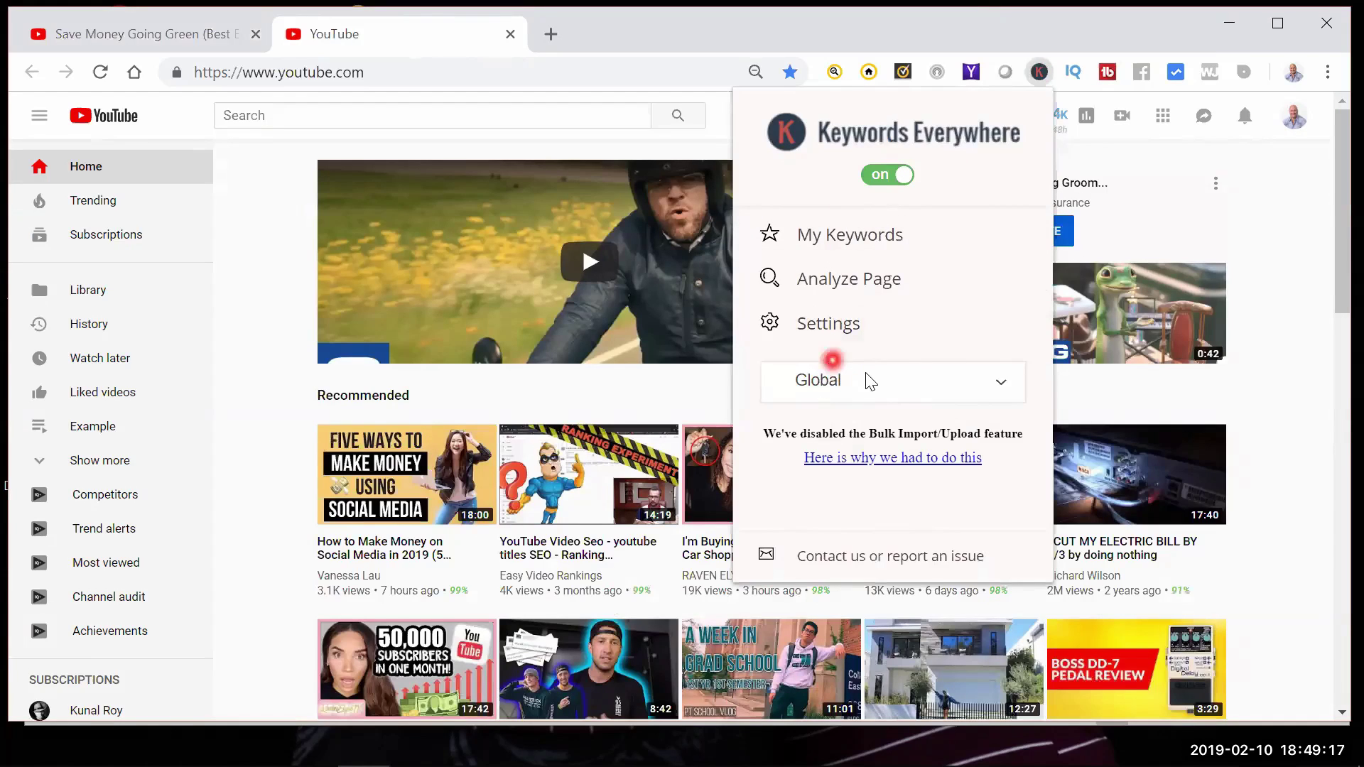
{"action": "left_click", "coordinate": [894, 178]}
{"action": "left_click", "coordinate": [901, 178]}
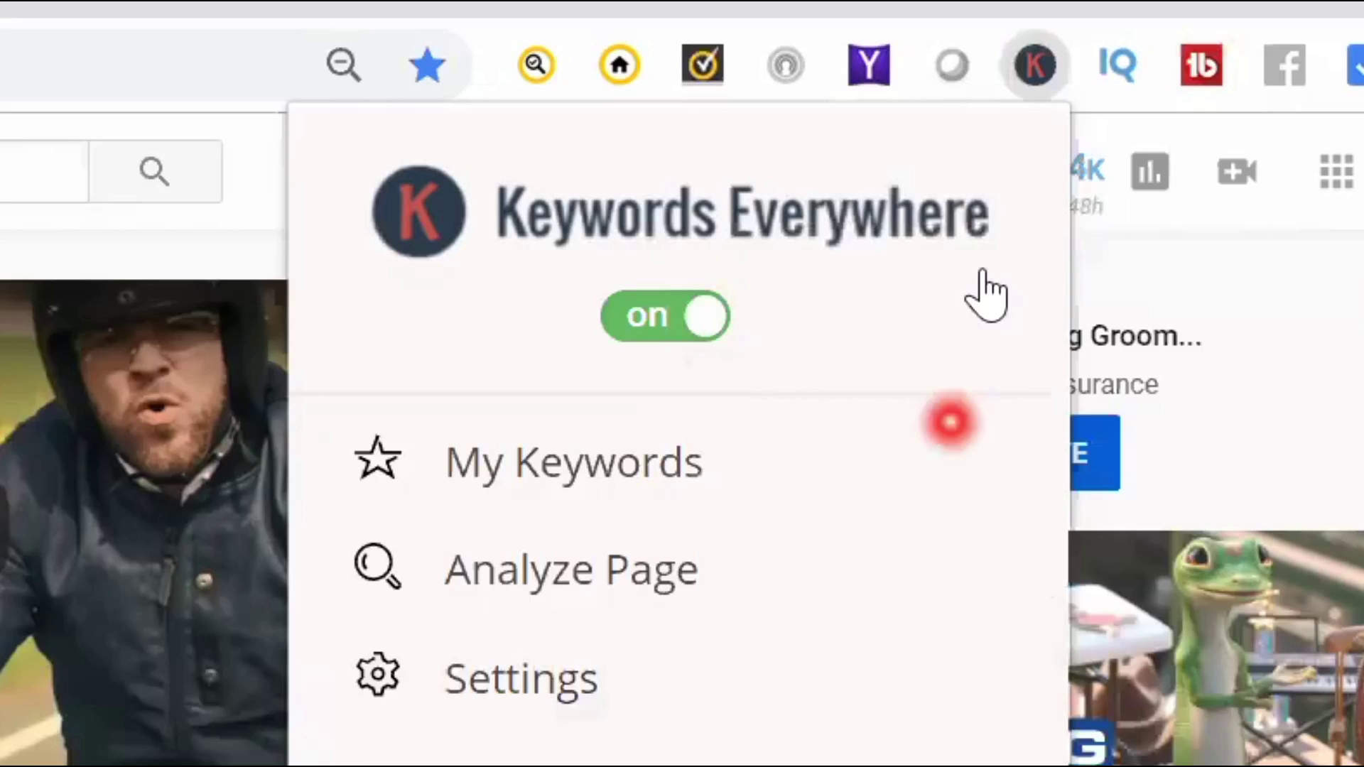
{"action": "left_click", "coordinate": [1040, 71]}
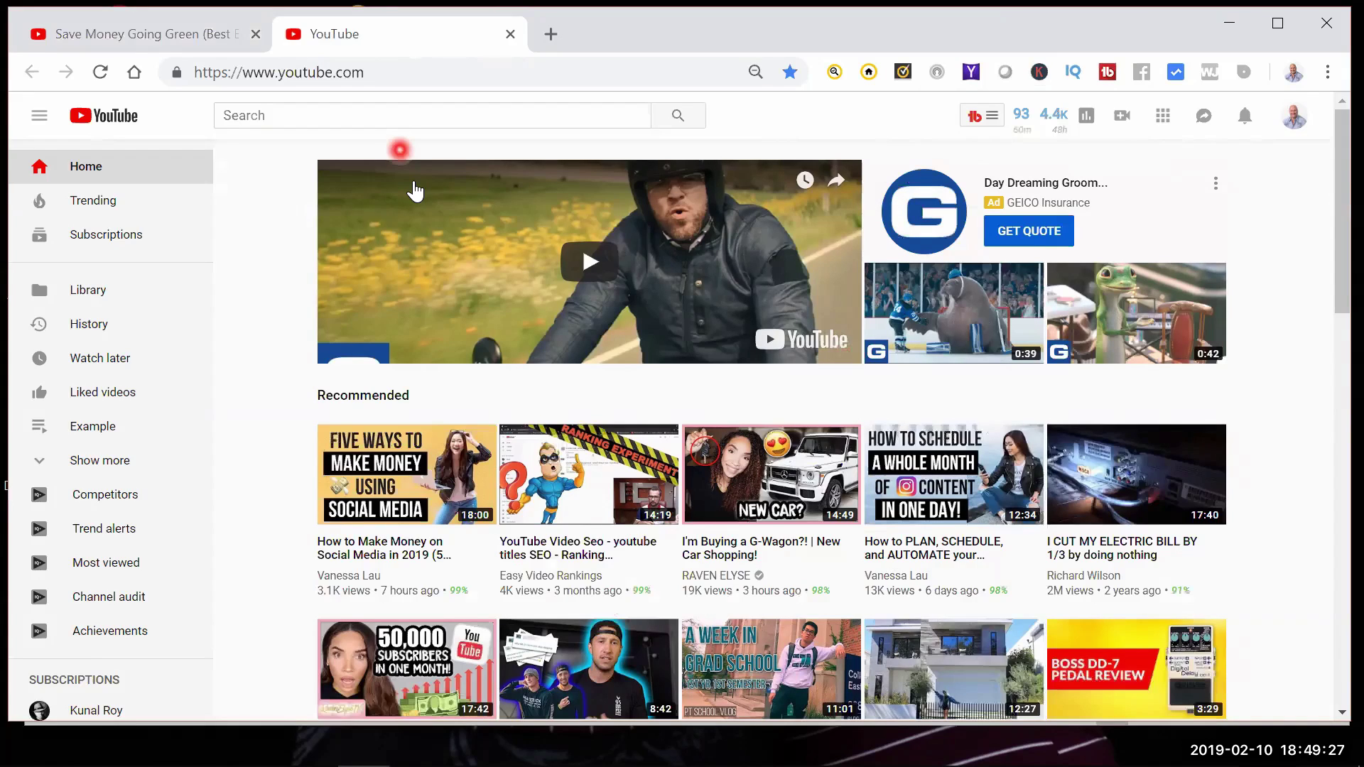
Step: Collapse the YouTube navigation guide and search YouTube for "save money going green"
{"action": "left_click", "coordinate": [39, 115]}
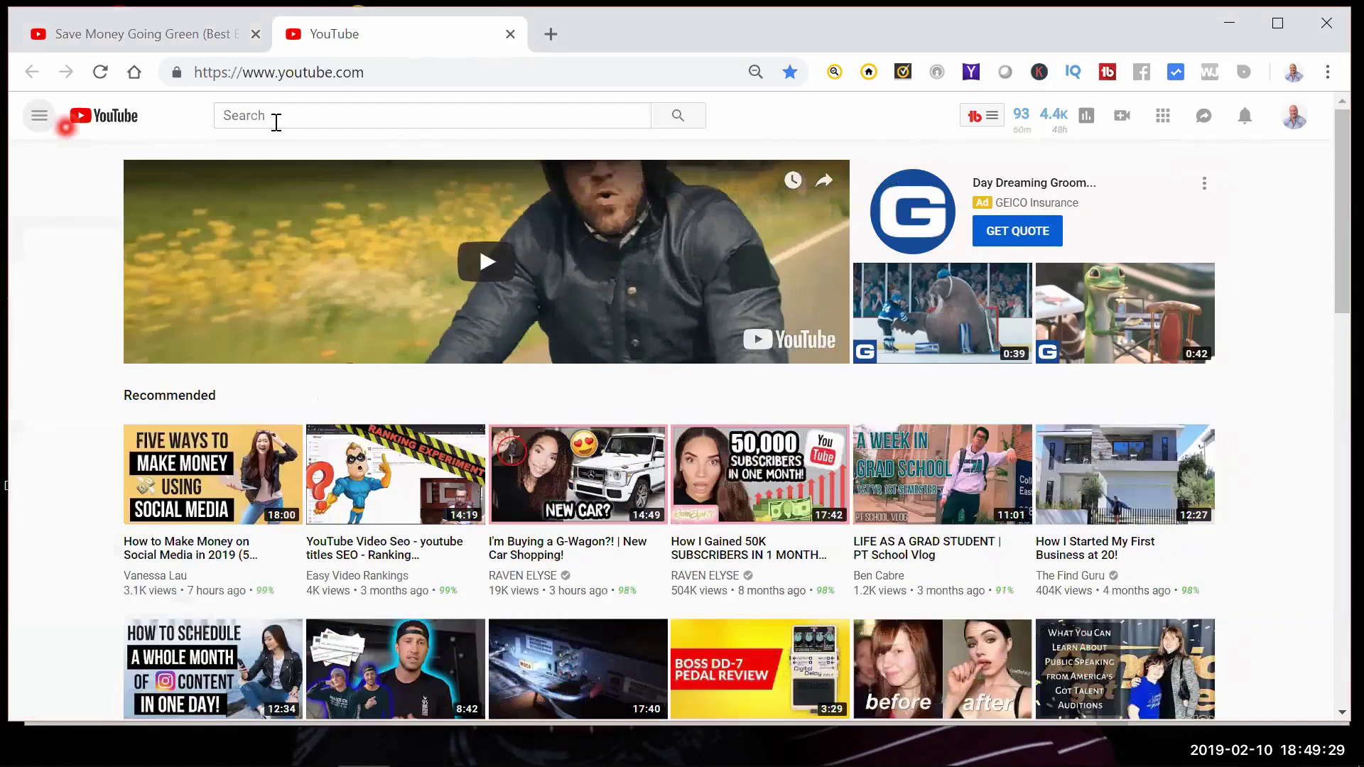
{"action": "left_click", "coordinate": [261, 115]}
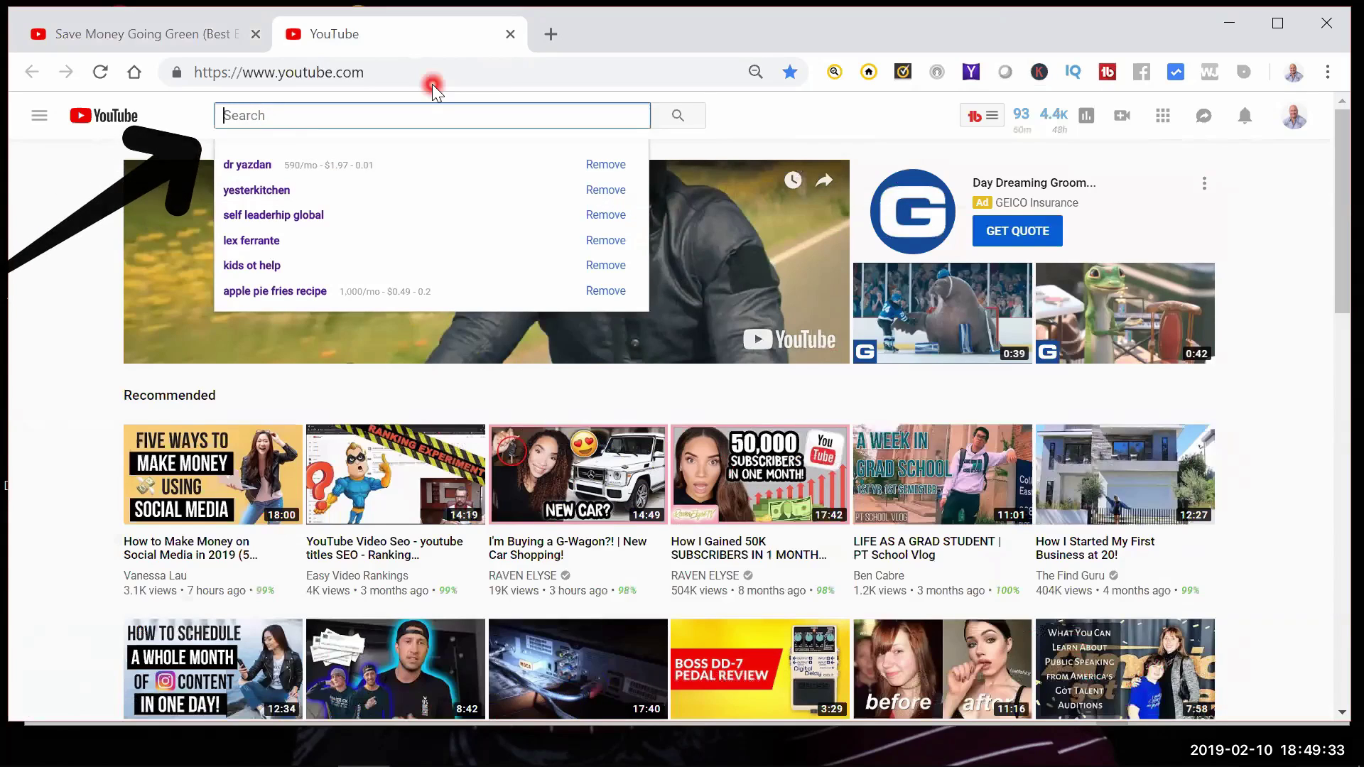
{"action": "type", "text": "save "}
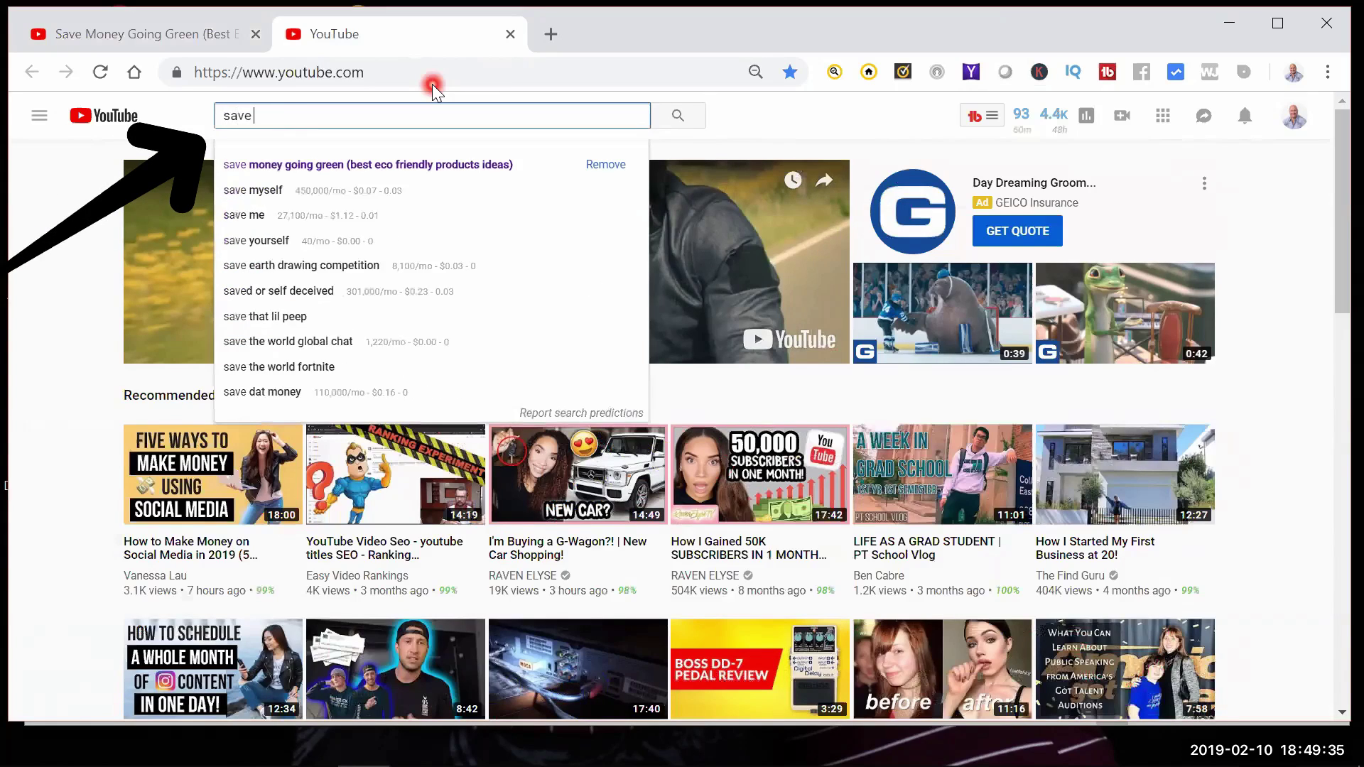
{"action": "type", "text": "money going gr"}
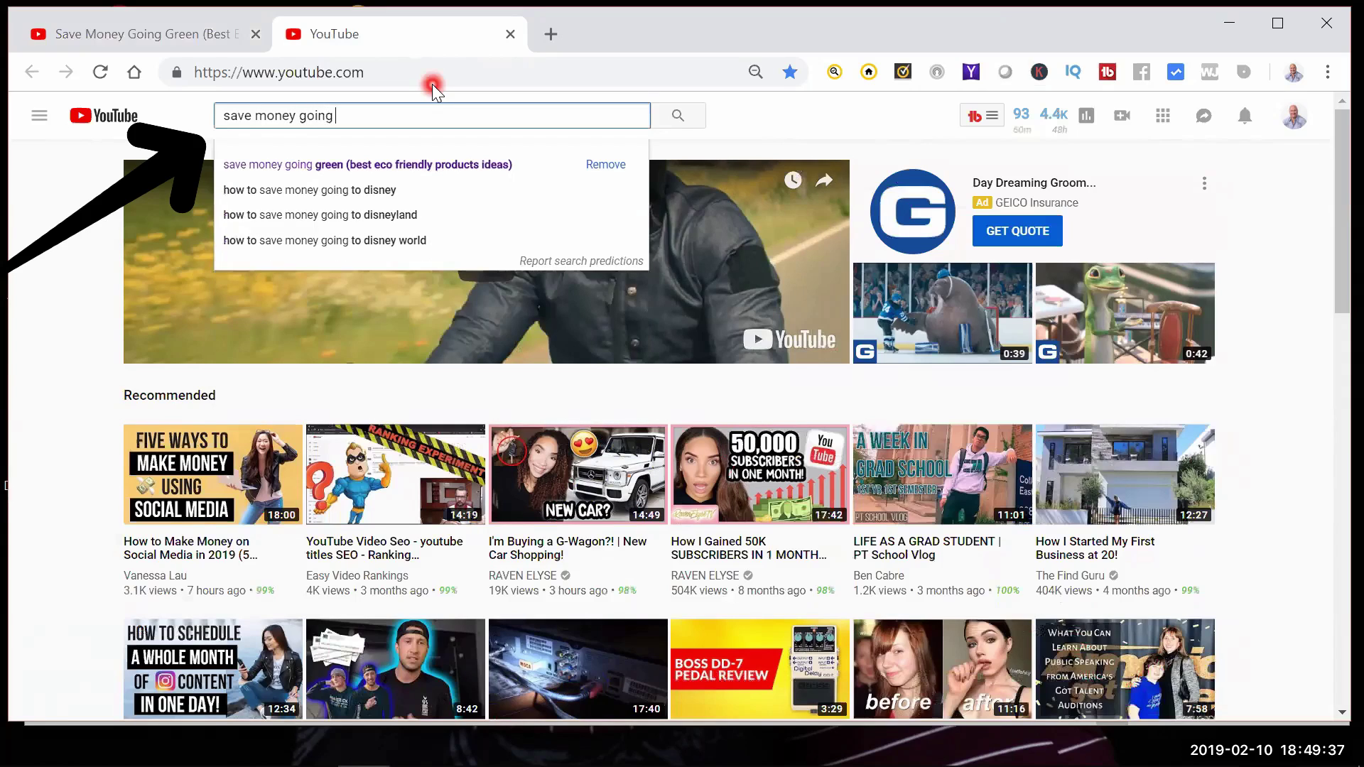
{"action": "type", "text": "een"}
{"action": "key", "text": "Return"}
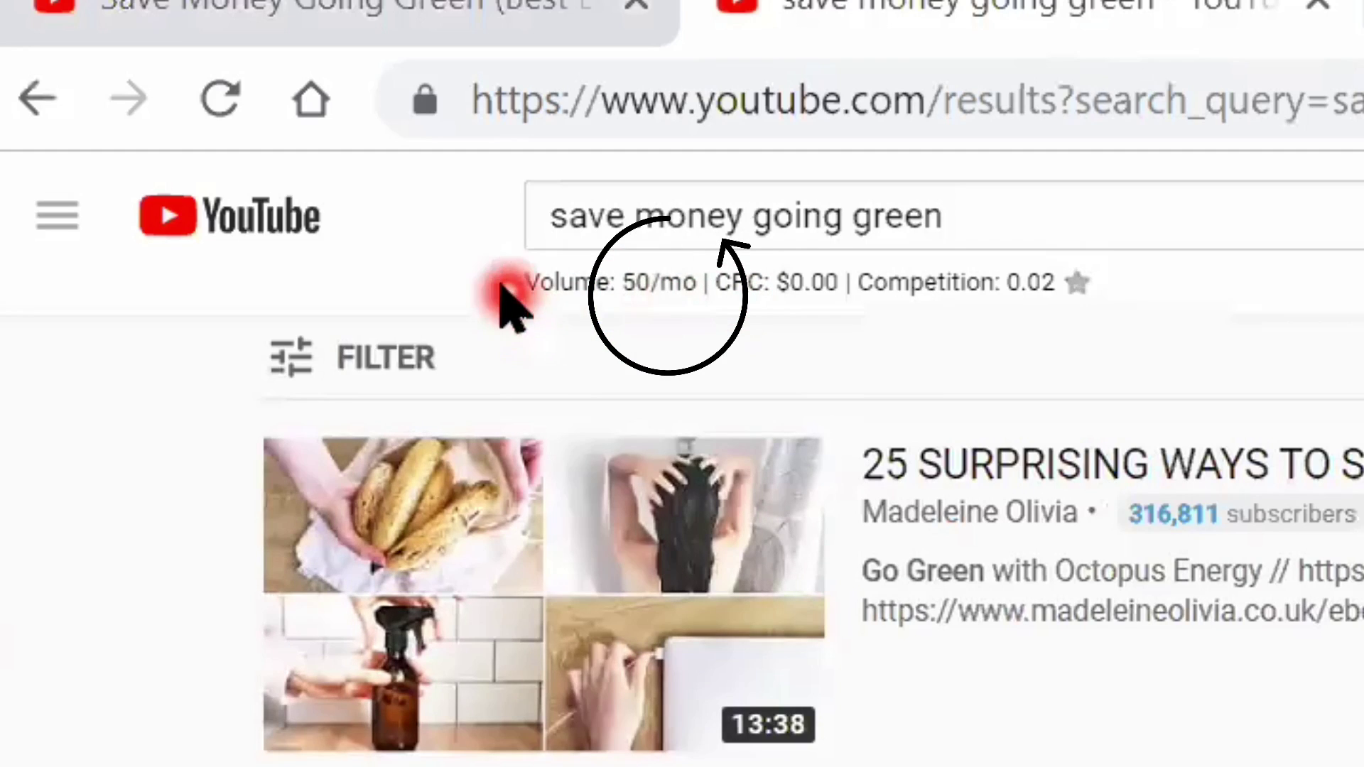
Step: Examine the Keywords Everywhere monthly search volume for the phrase "save money going green"
{"action": "left_click_drag", "start_coordinate": [505, 293], "coordinate": [732, 284]}
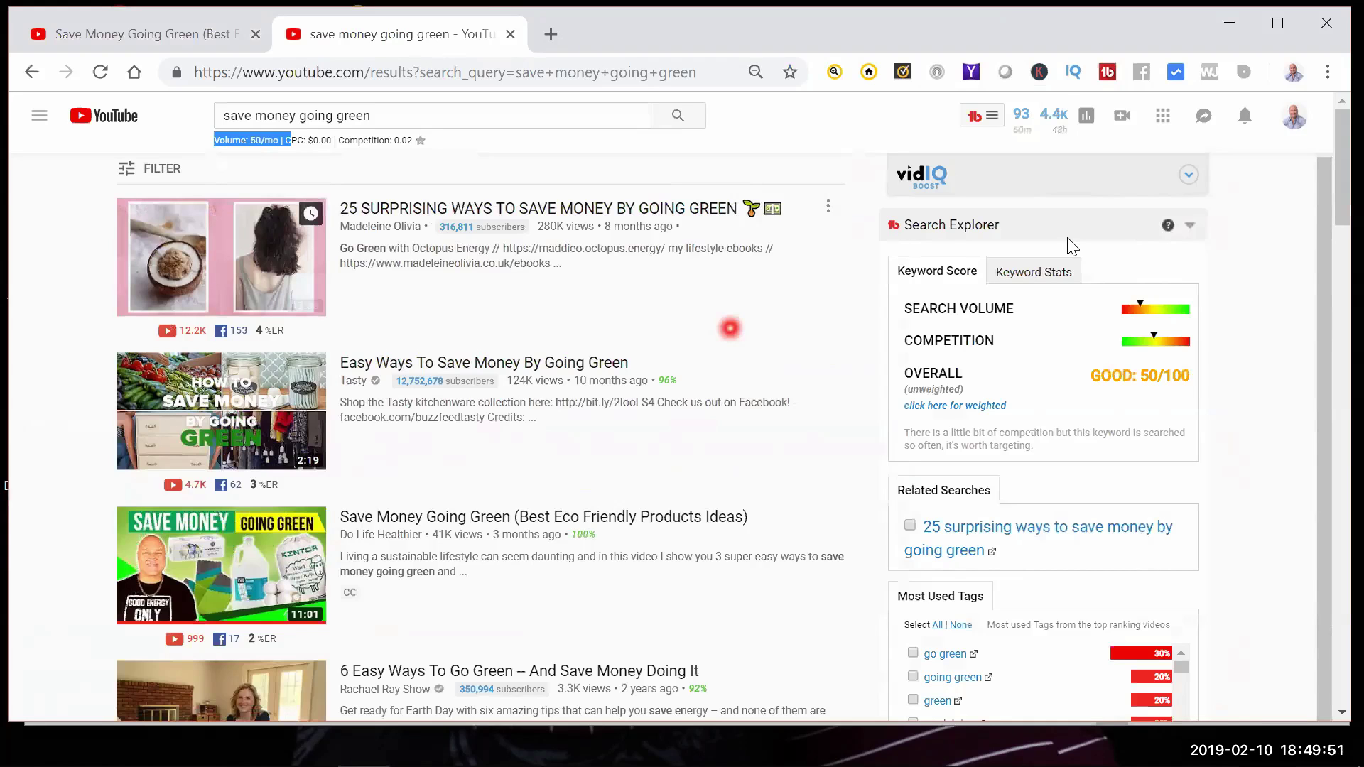
{"action": "left_click", "coordinate": [1039, 73]}
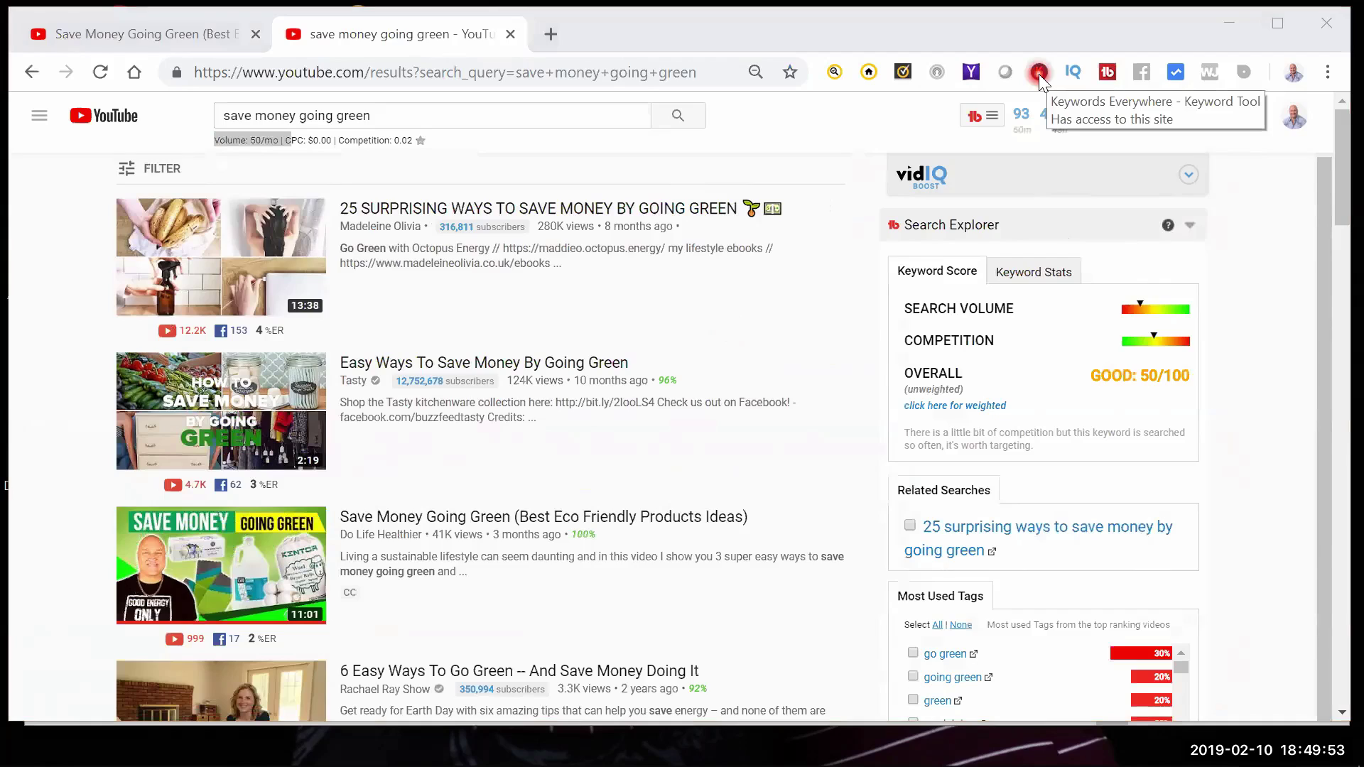
{"action": "left_click", "coordinate": [265, 157]}
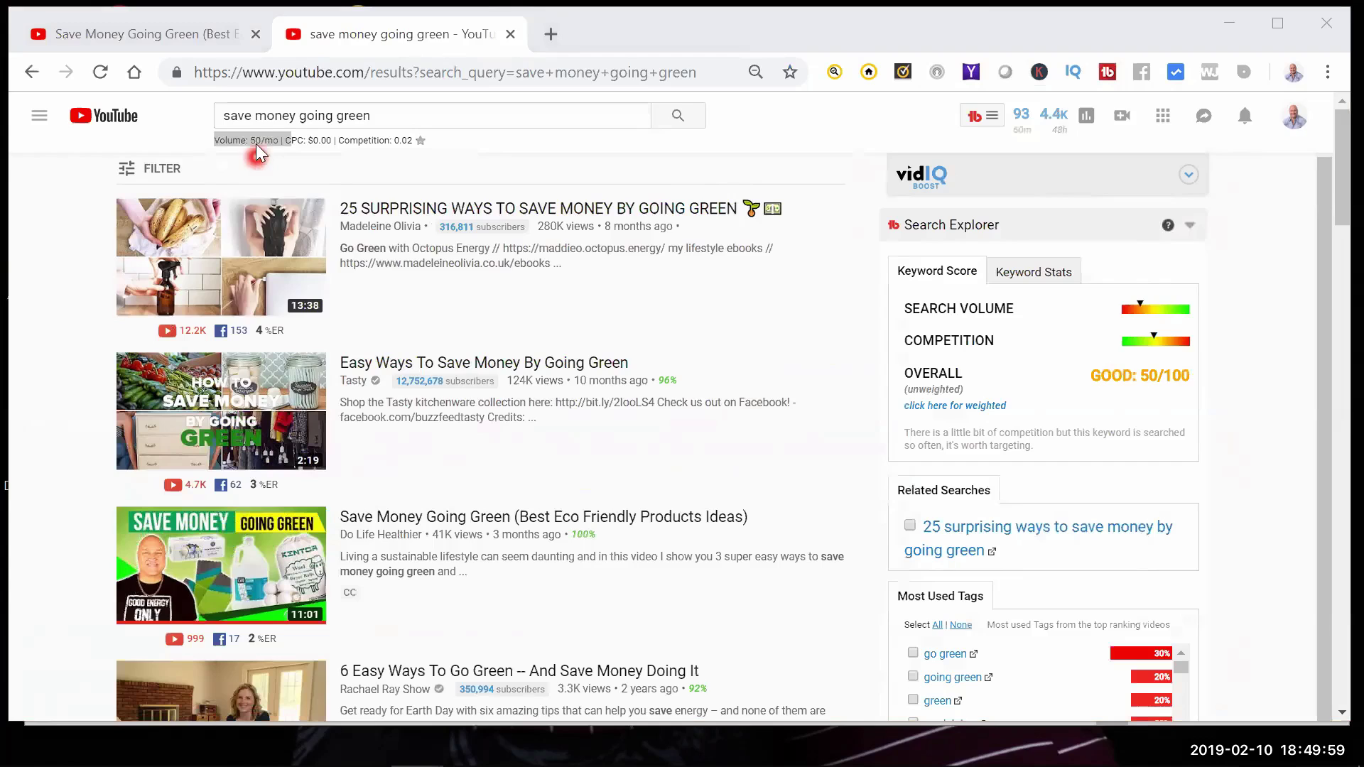
{"action": "left_click", "coordinate": [417, 121]}
{"action": "left_click_drag", "start_coordinate": [371, 116], "coordinate": [300, 116]}
{"action": "key", "text": "ctrl+a"}
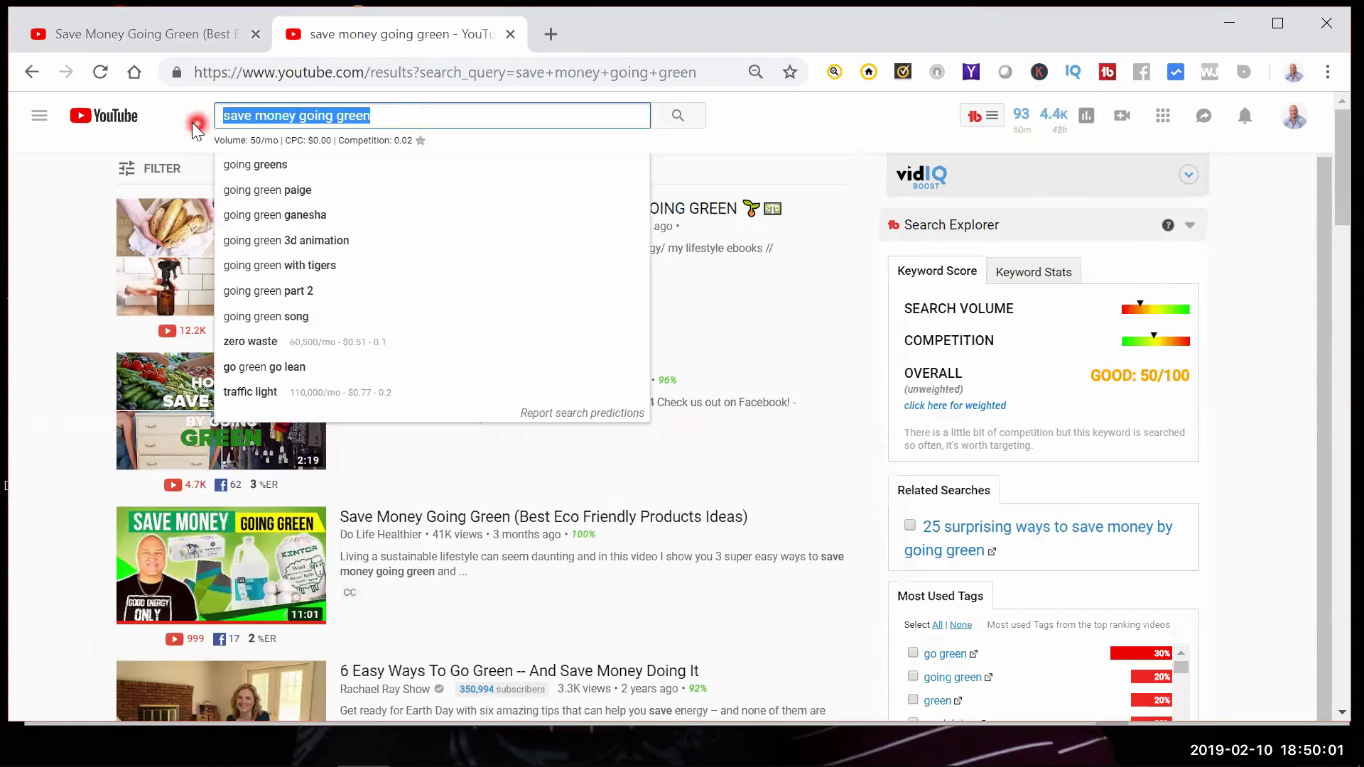
{"action": "left_click", "coordinate": [200, 128]}
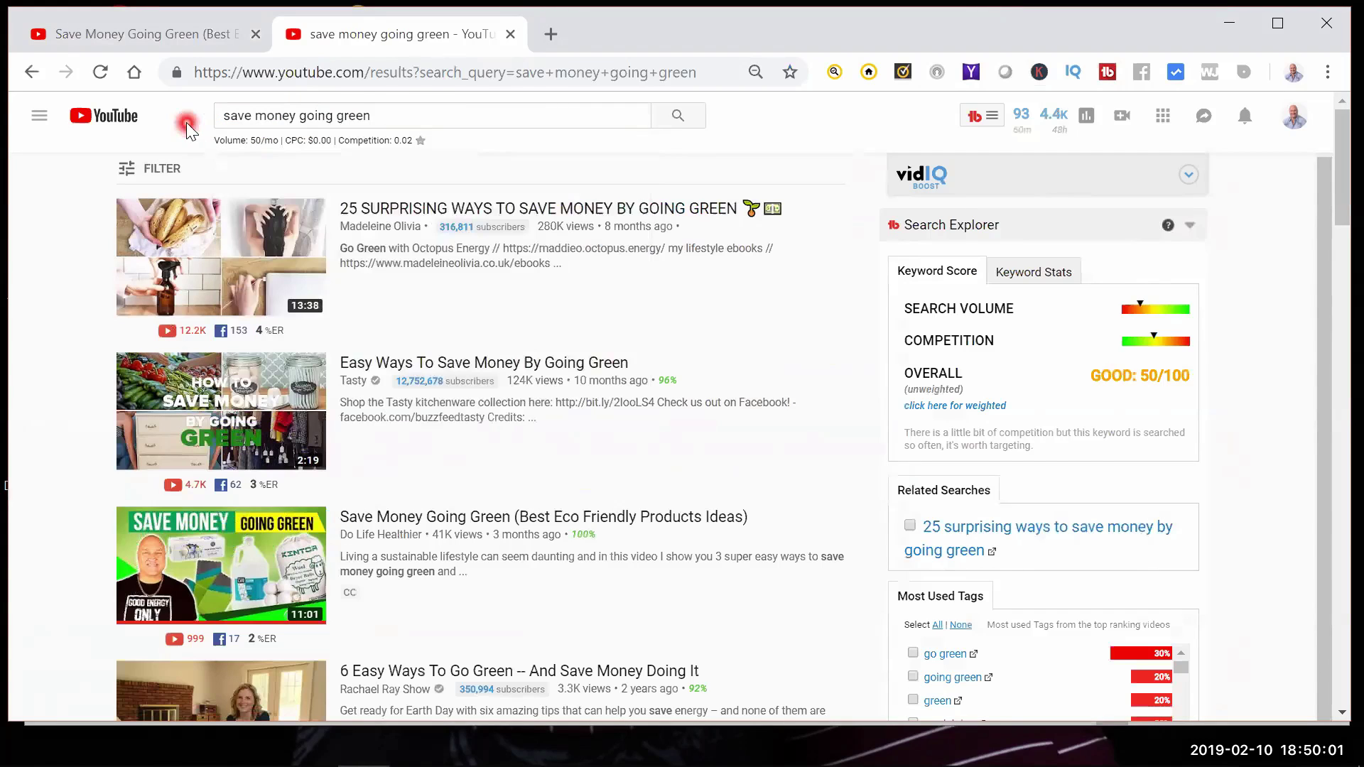
{"action": "double_click", "coordinate": [255, 140]}
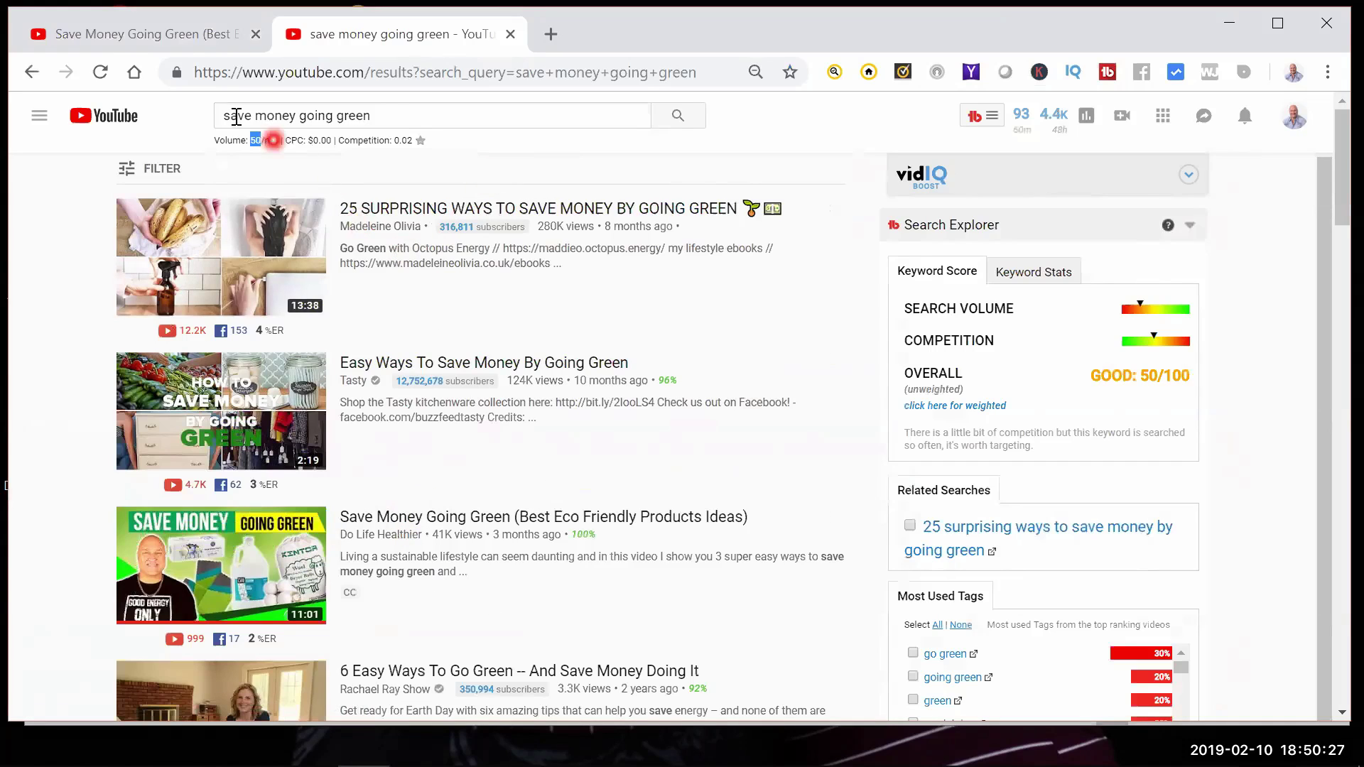
Step: Copy the search phrase "save money going green" from the YouTube search box
{"action": "left_click", "coordinate": [397, 112]}
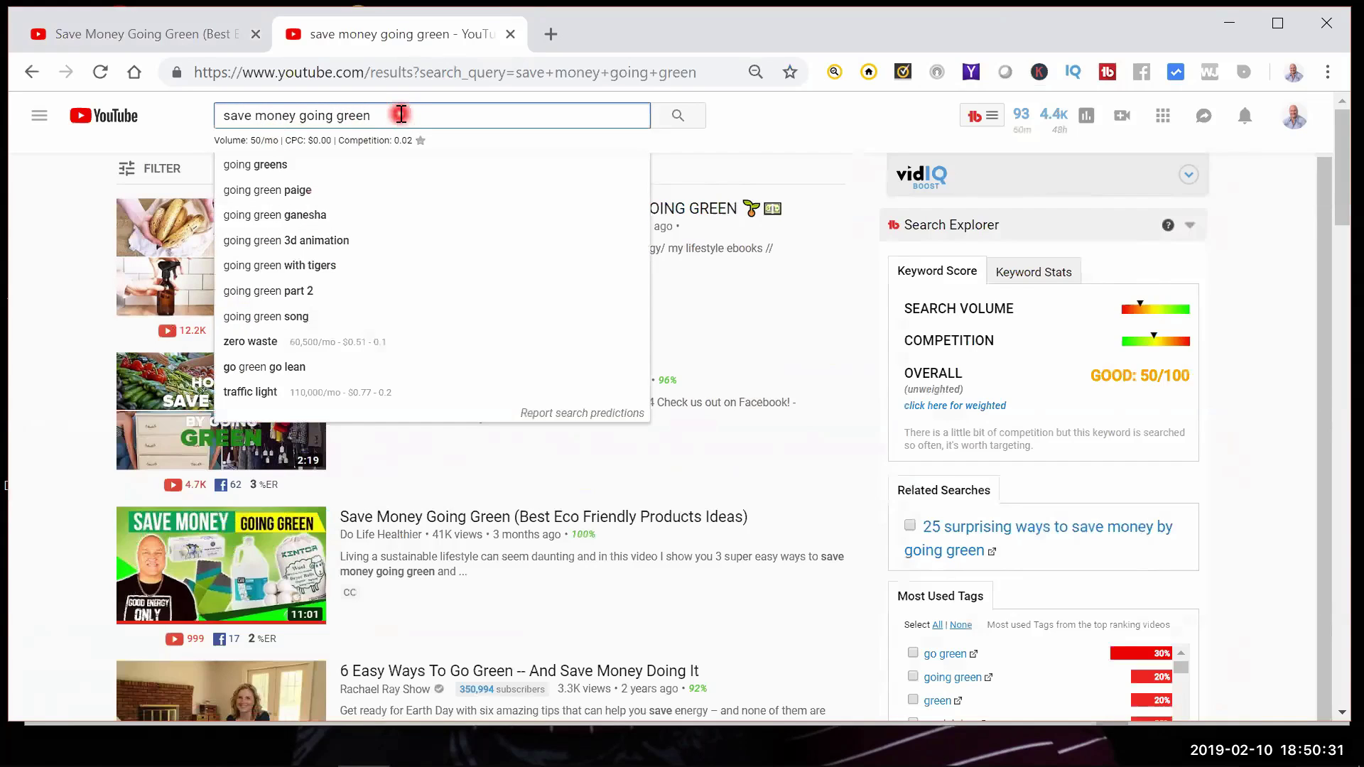
{"action": "left_click_drag", "start_coordinate": [395, 114], "coordinate": [145, 116]}
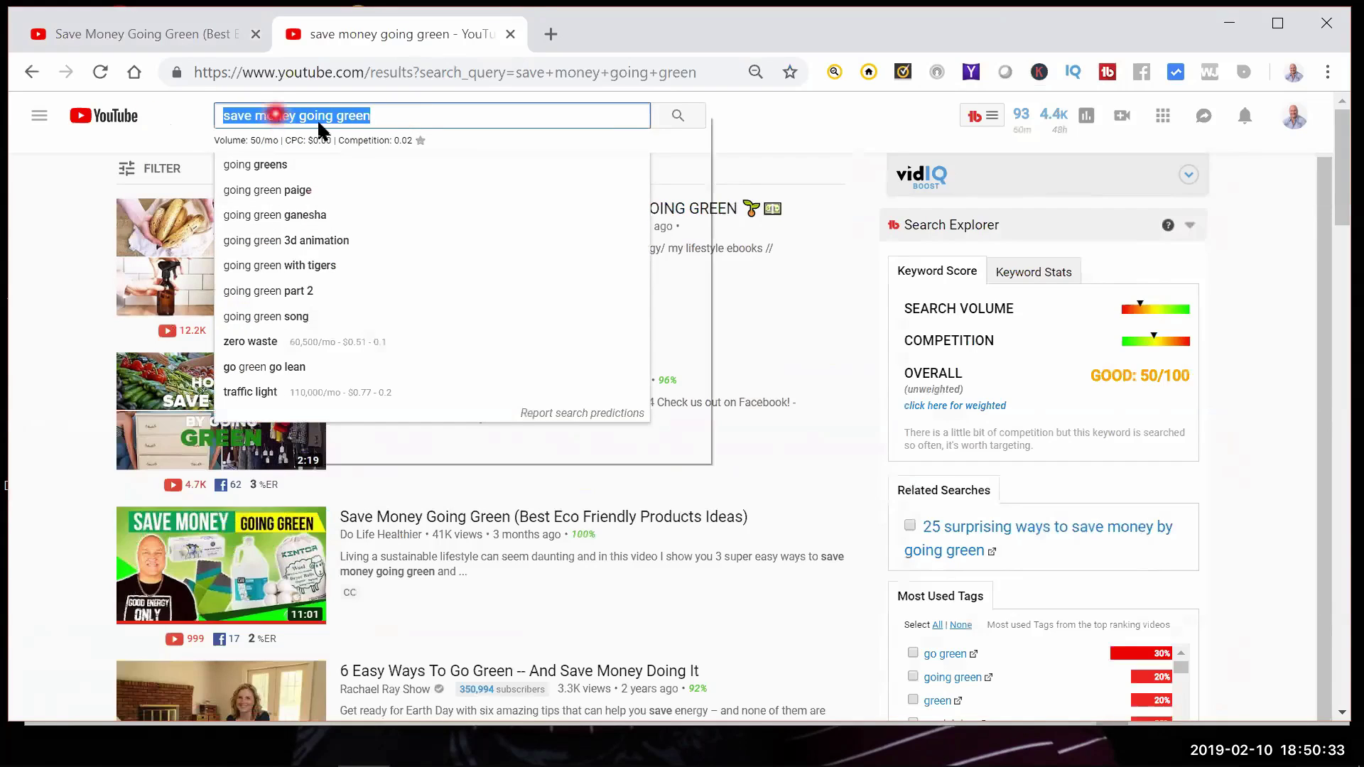
{"action": "right_click", "coordinate": [279, 116]}
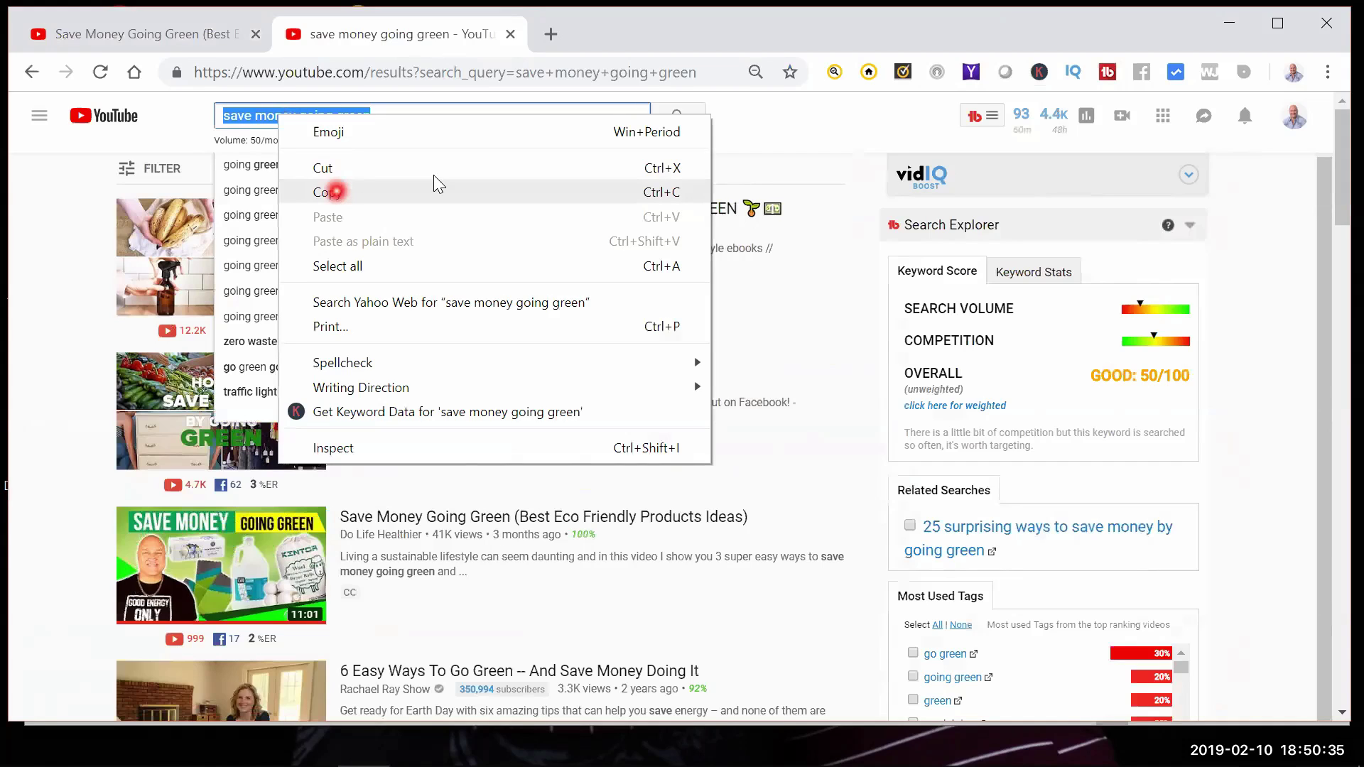
Step: Open TubeBuddy's Keyword Explorer, paste in the keyword "save money going green" and explore it
{"action": "left_click", "coordinate": [975, 116]}
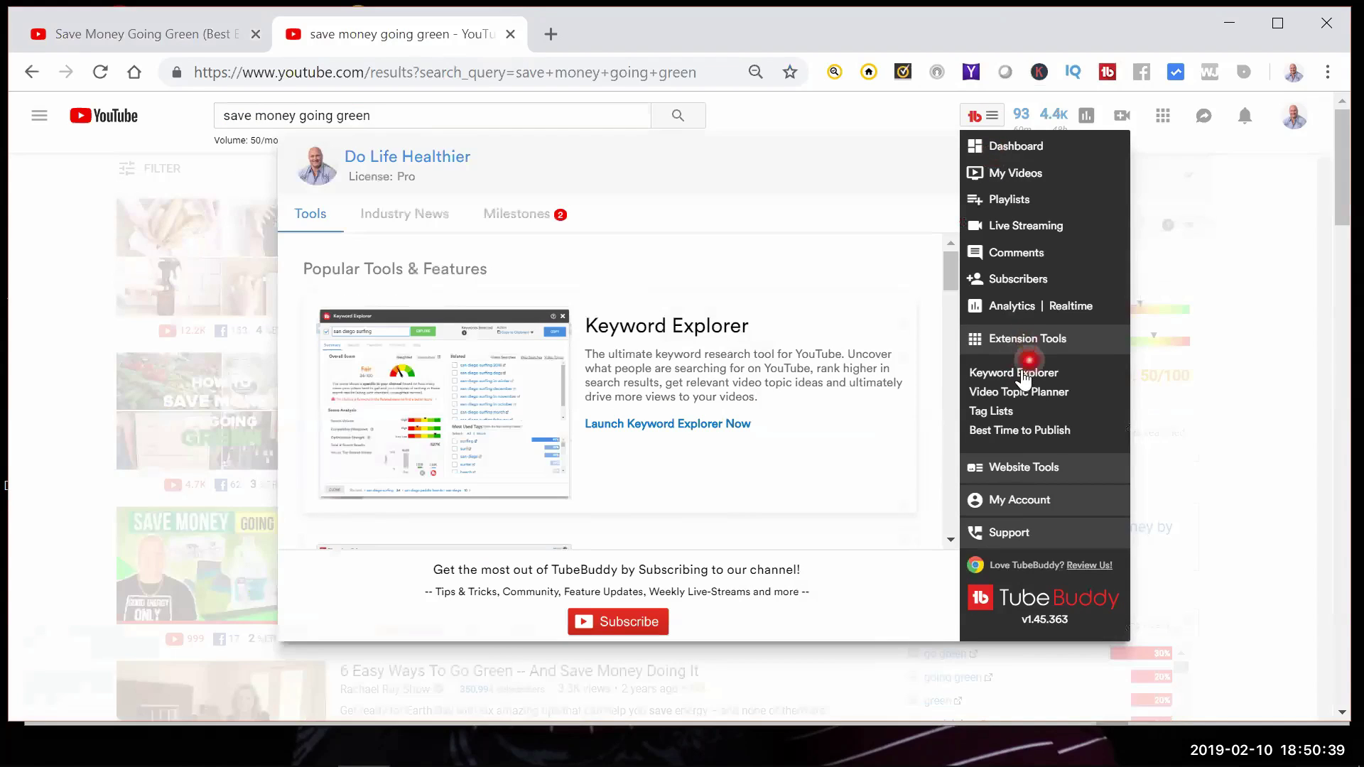
{"action": "left_click", "coordinate": [1004, 377]}
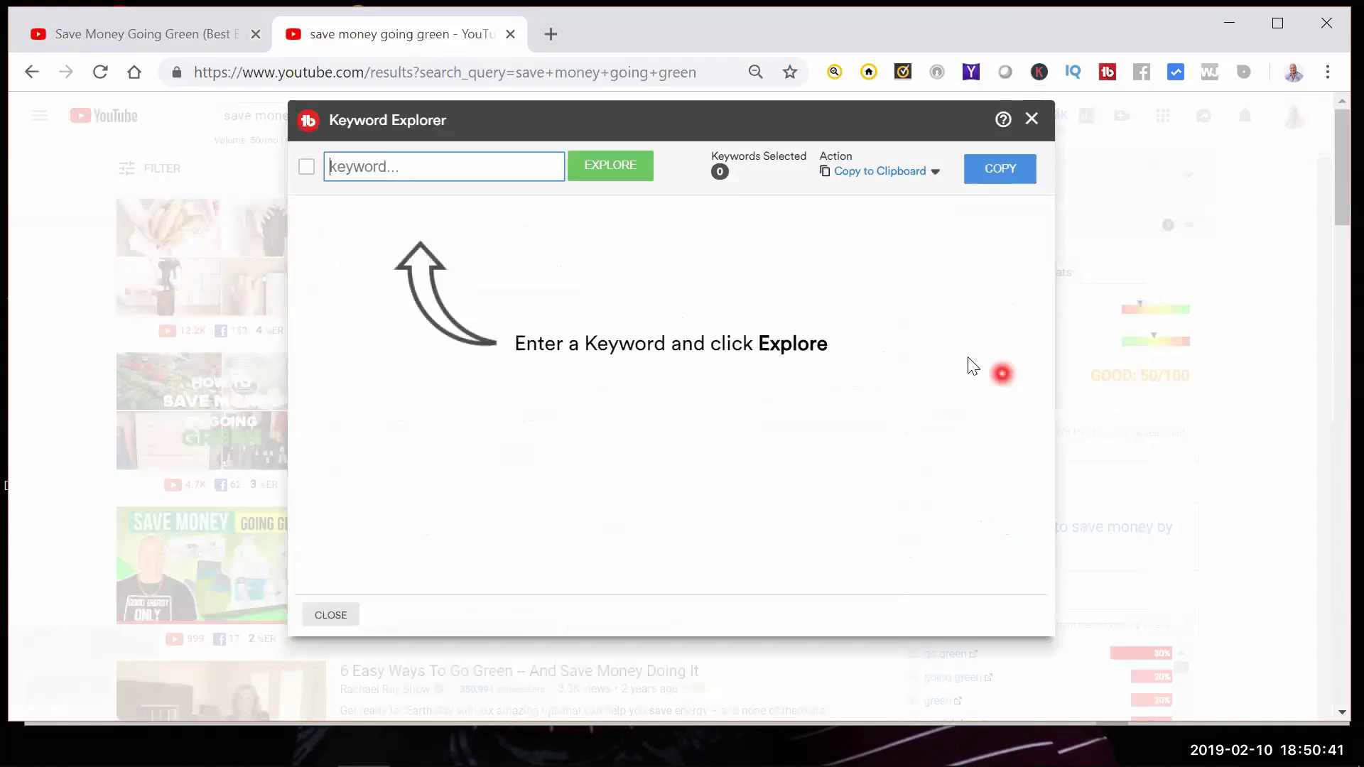
{"action": "right_click", "coordinate": [369, 166]}
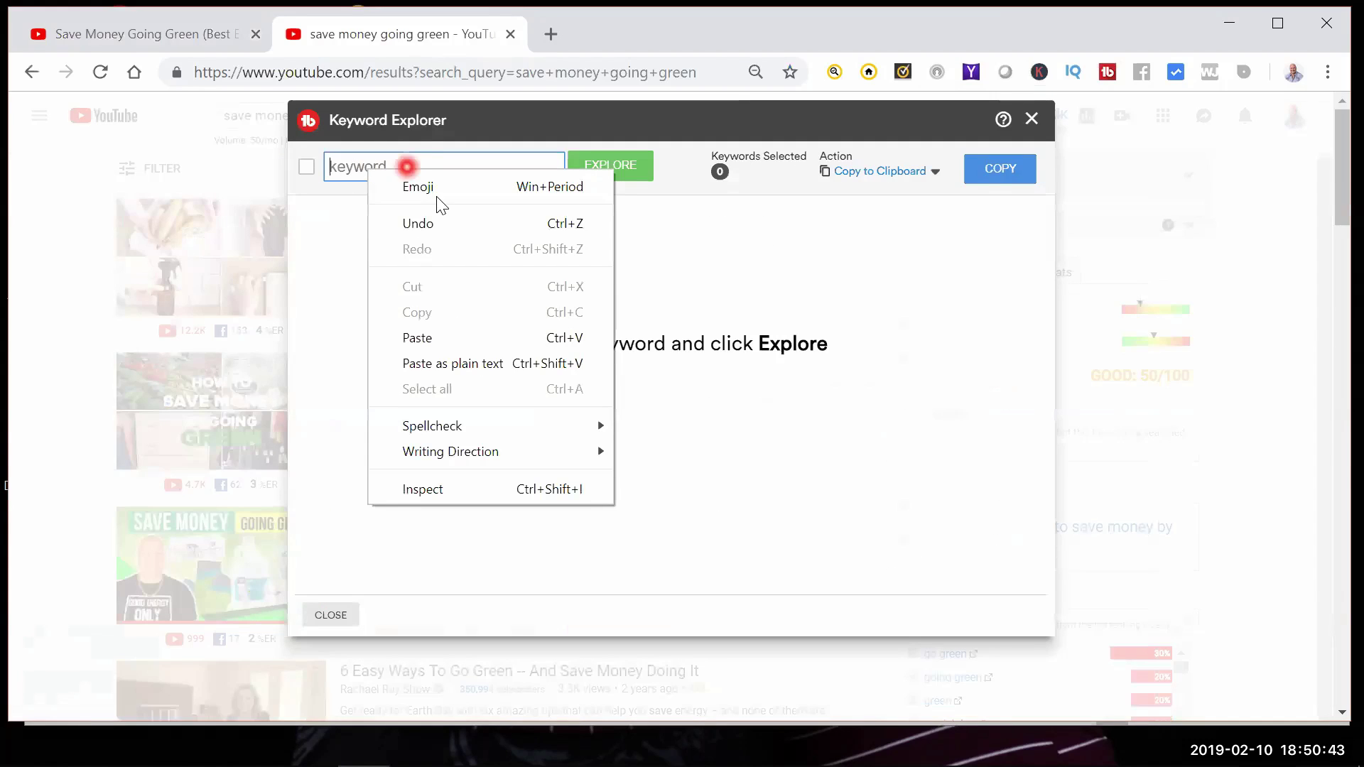
{"action": "left_click", "coordinate": [449, 336]}
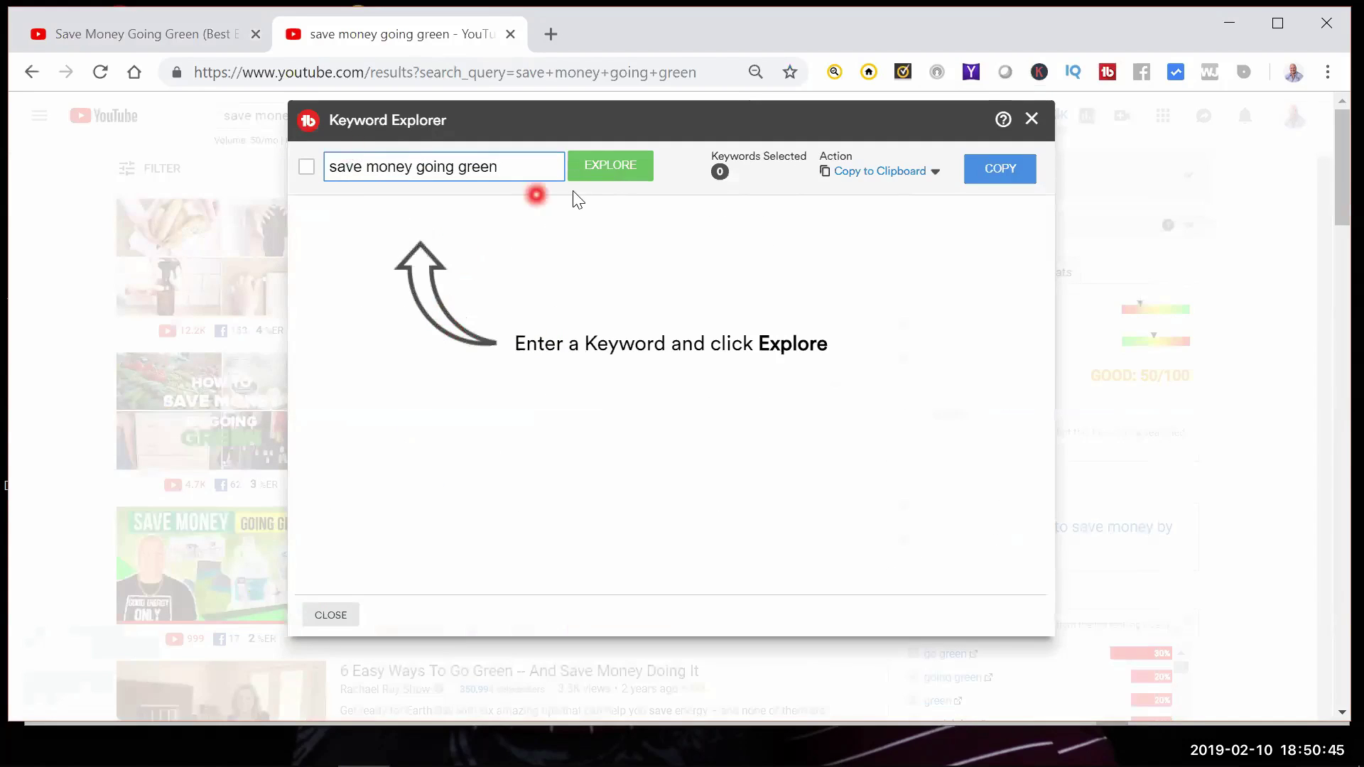
{"action": "left_click", "coordinate": [610, 171]}
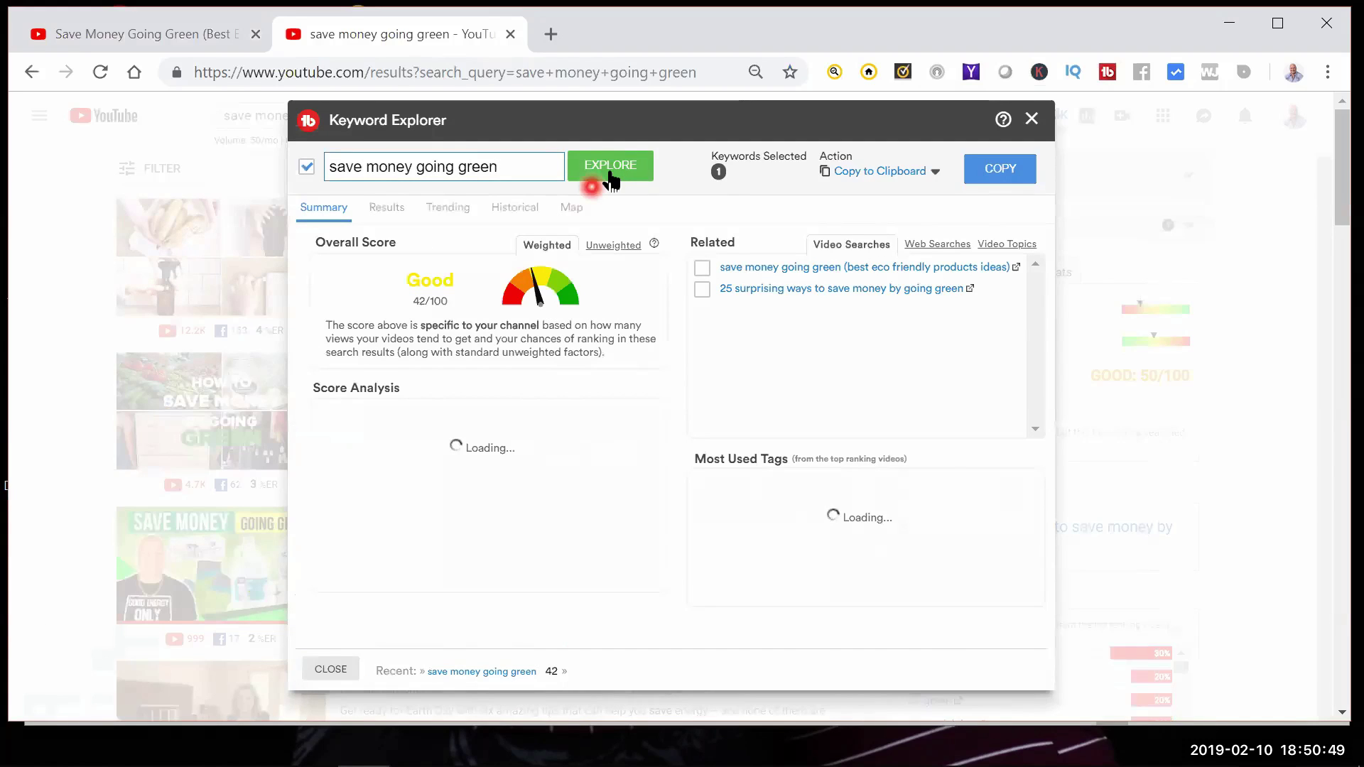
Step: Compare the Unweighted and Weighted overall scores for "save money going green" and move Keyword Explorer aside to uncover the video results
{"action": "left_click", "coordinate": [613, 245]}
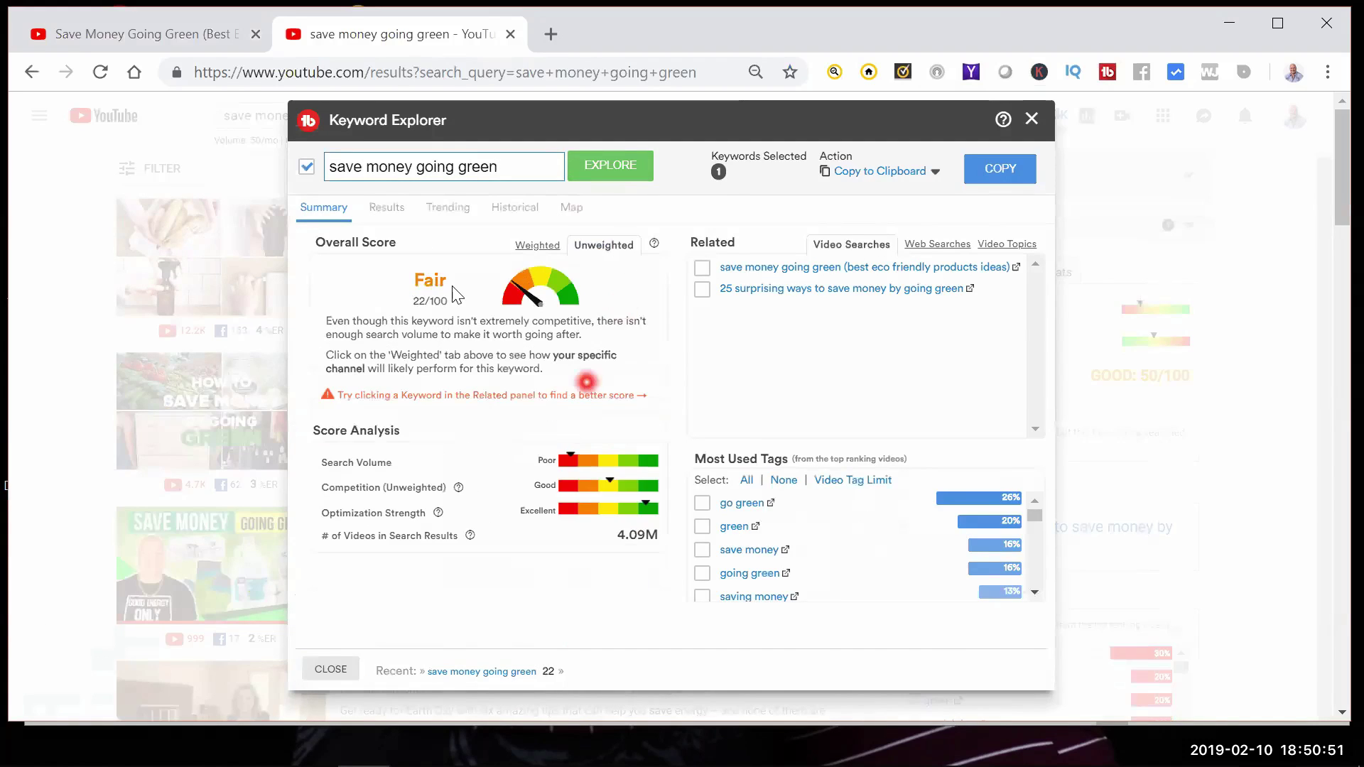
{"action": "left_click", "coordinate": [581, 263]}
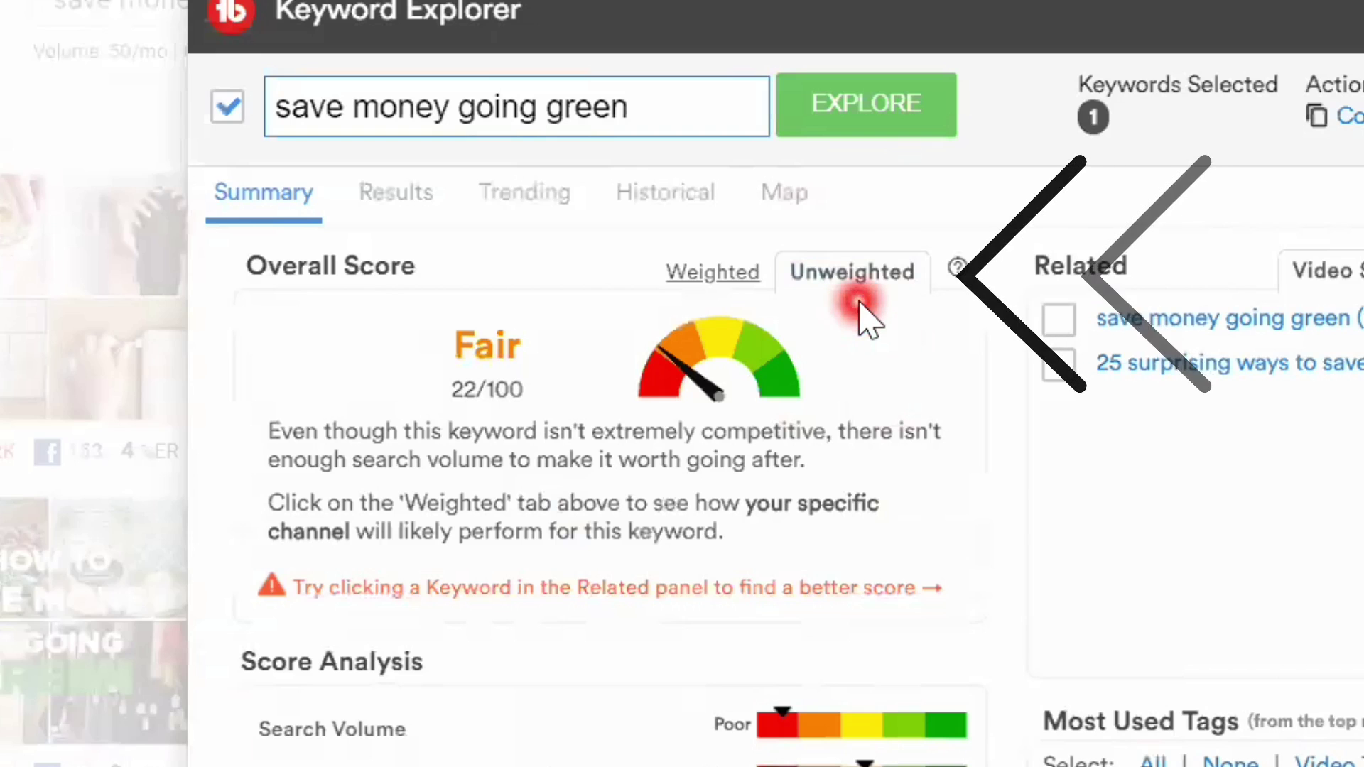
{"action": "left_click", "coordinate": [719, 281]}
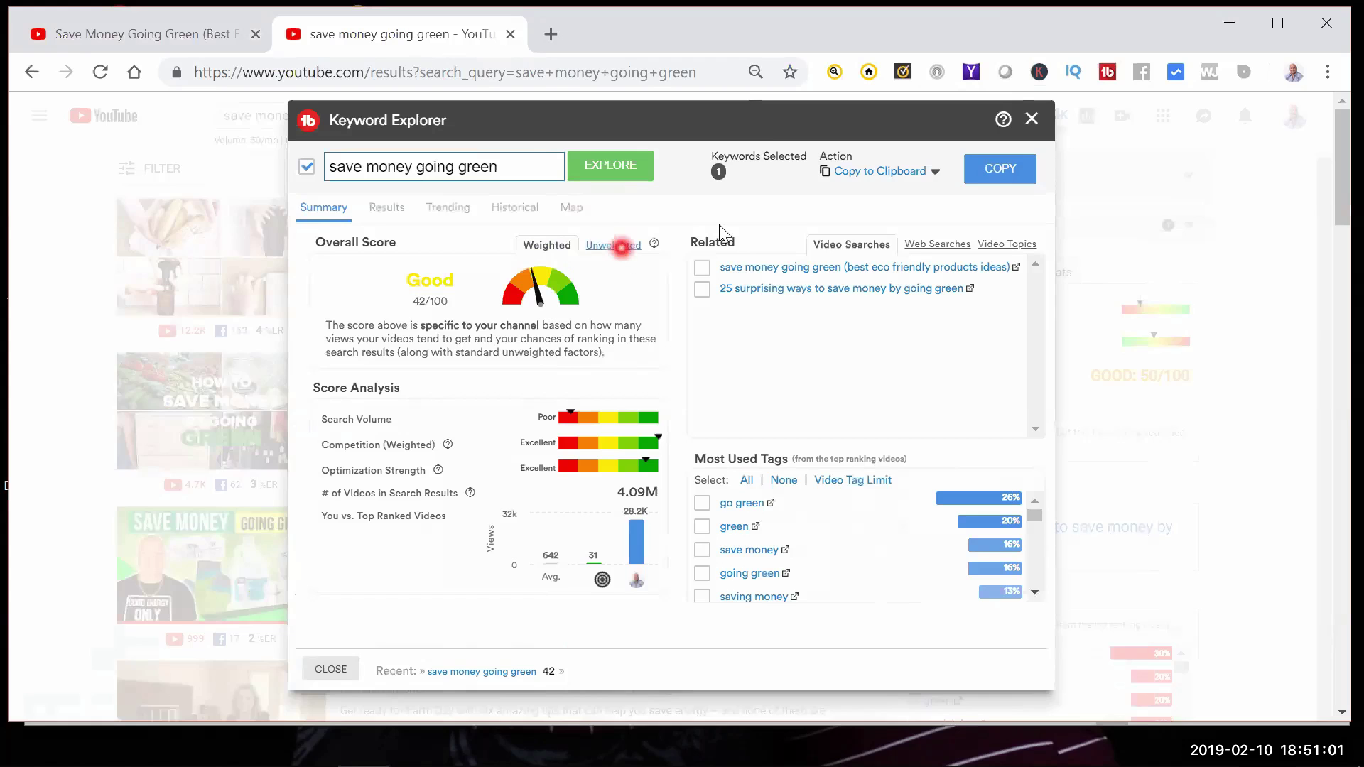
{"action": "left_click_drag", "start_coordinate": [784, 133], "coordinate": [923, 154]}
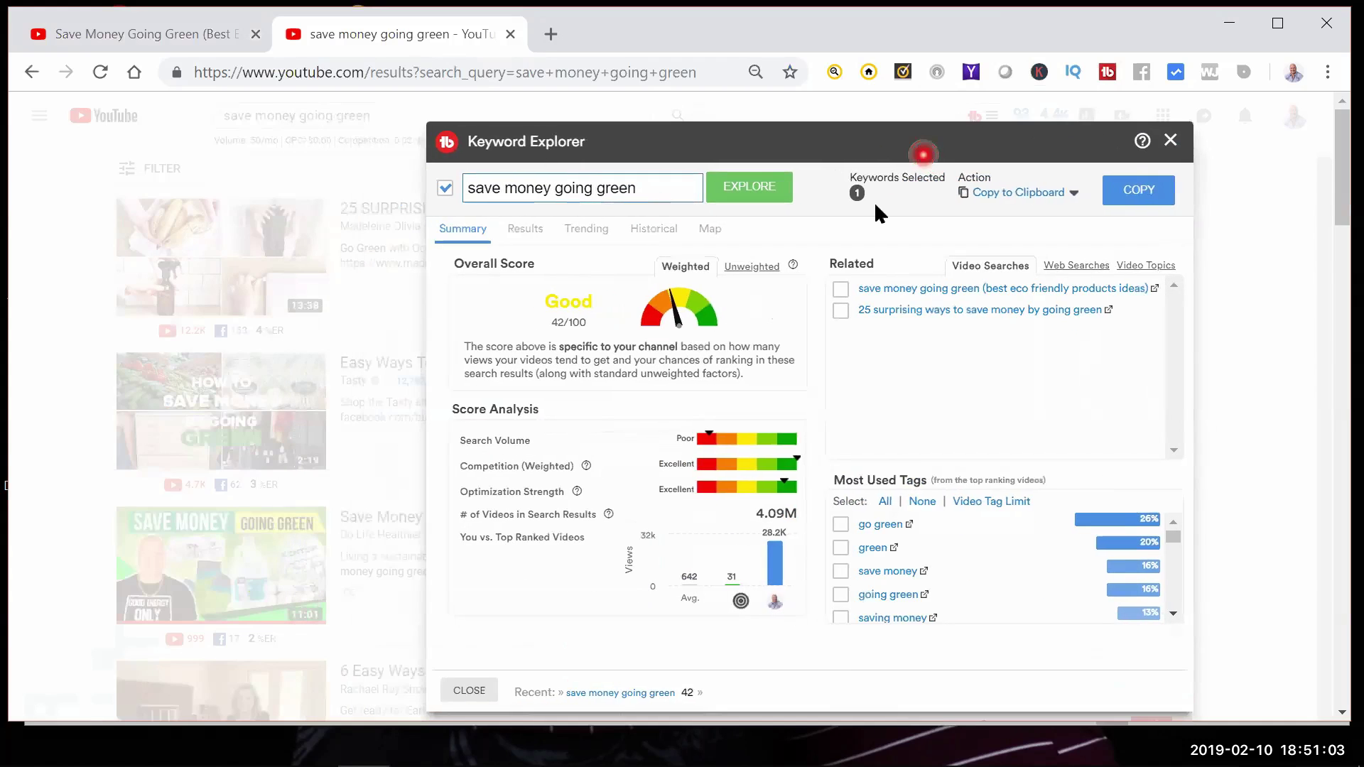
{"action": "left_click", "coordinate": [751, 273]}
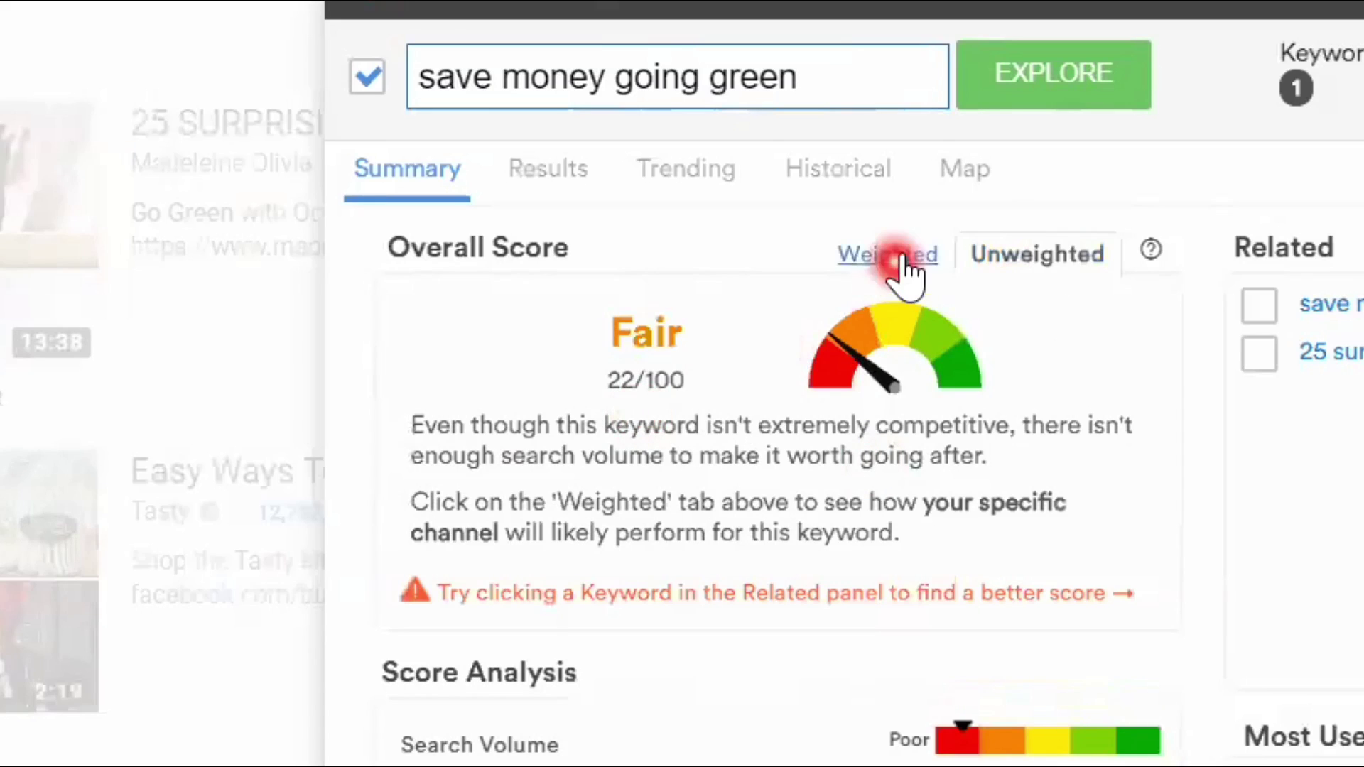
{"action": "left_click", "coordinate": [897, 257]}
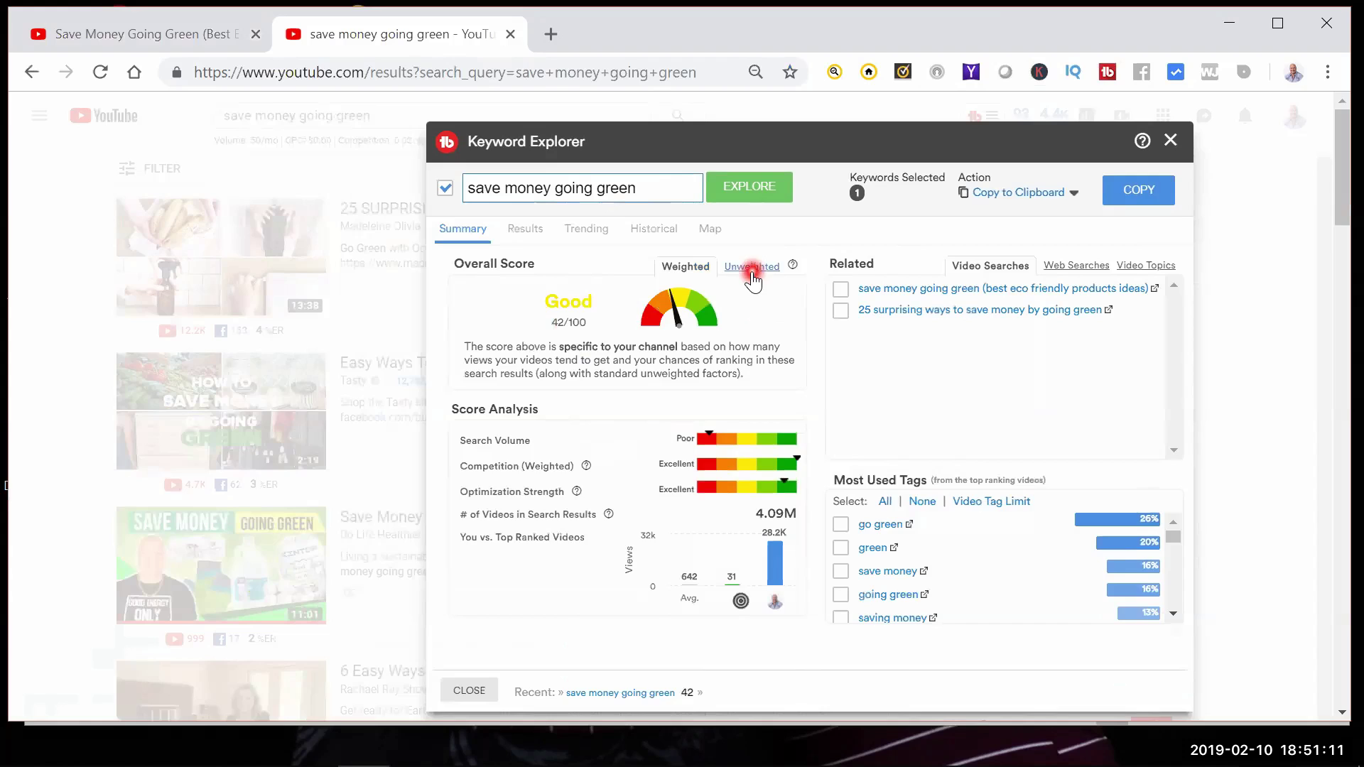
Step: Read the explanation of weighted and unweighted scores, and examine the channel's average views per video in the You vs. Top Ranked Videos chart
{"action": "left_click", "coordinate": [751, 275]}
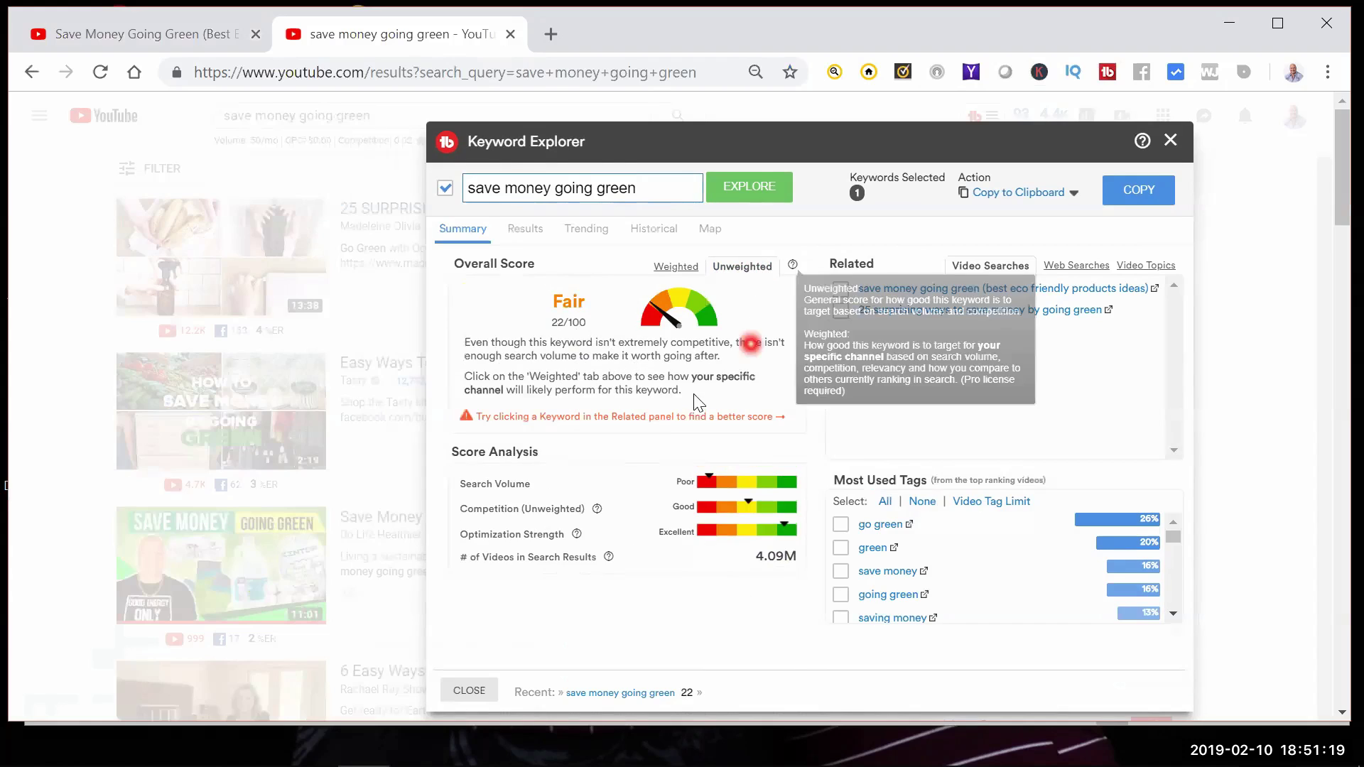
{"action": "mouse_move", "coordinate": [793, 265]}
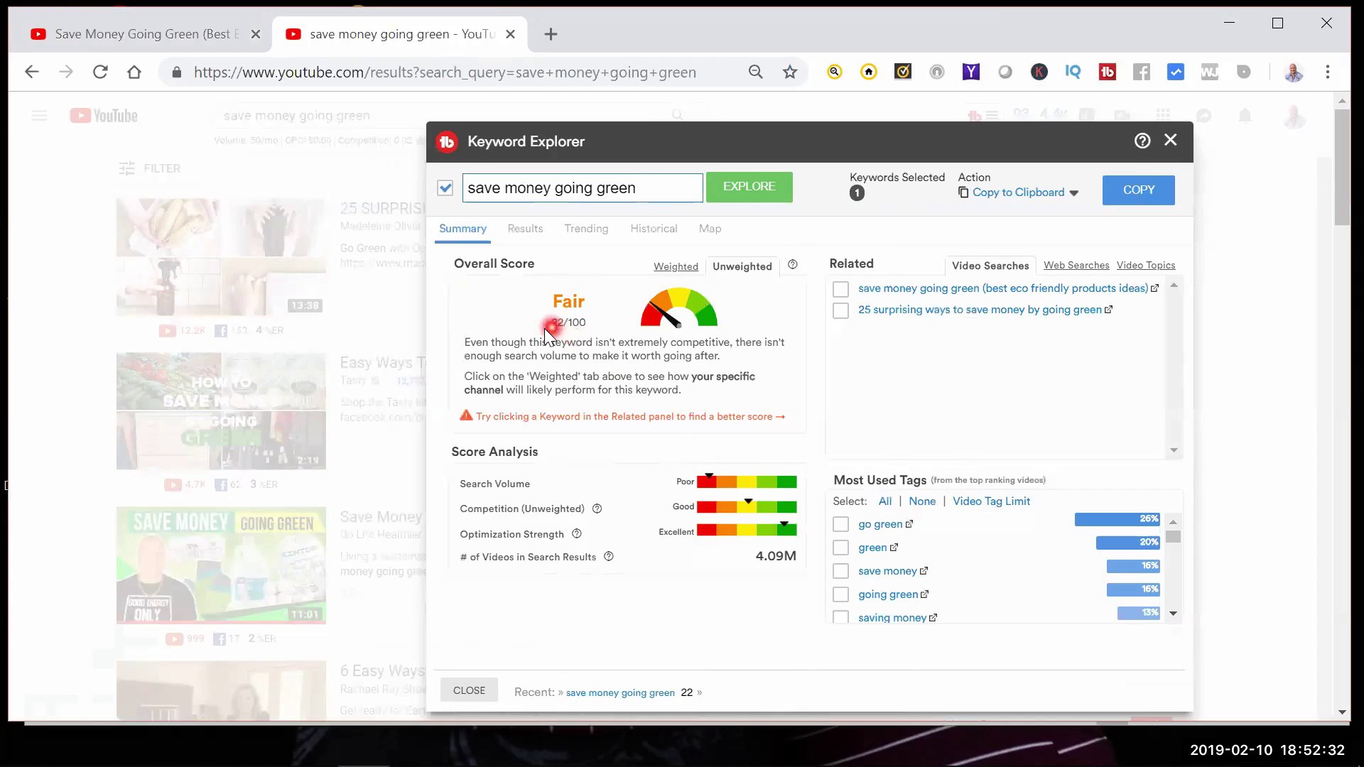
{"action": "left_click", "coordinate": [674, 273]}
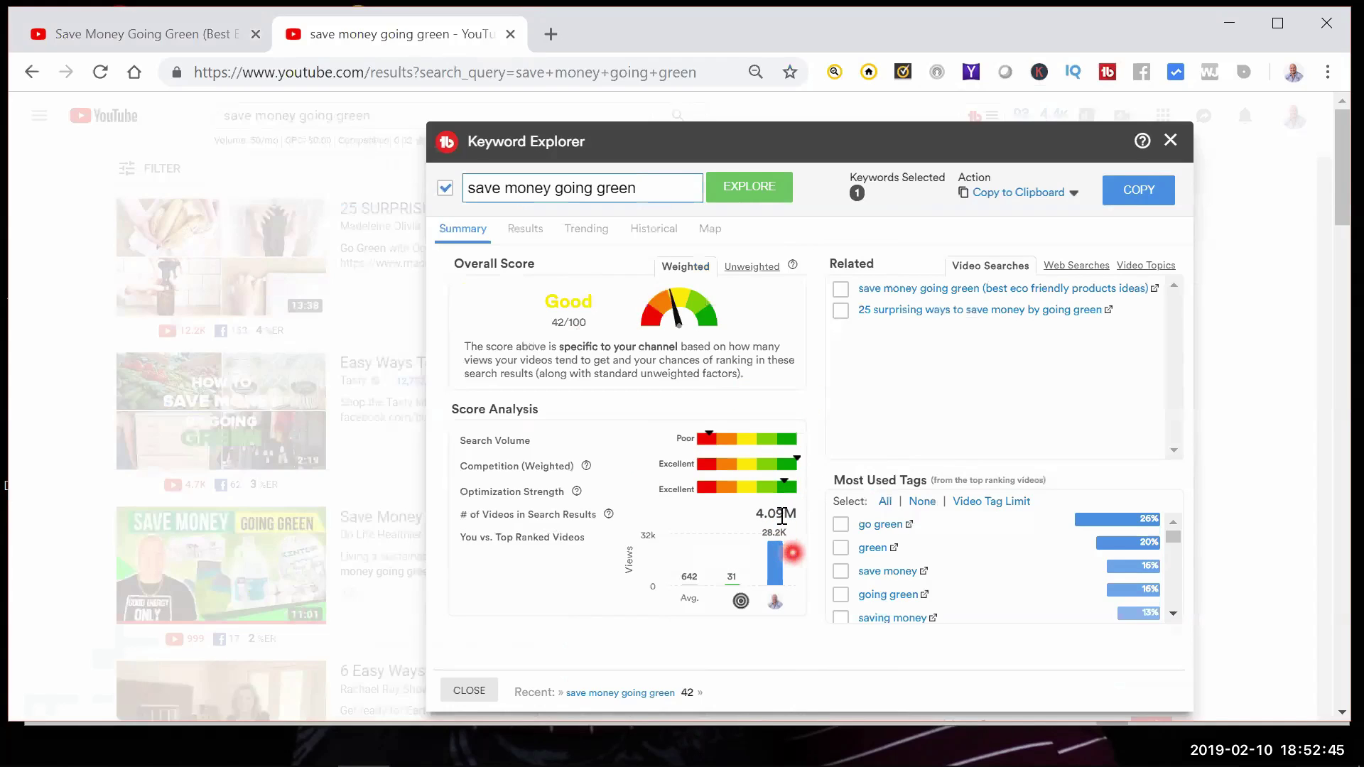
{"action": "mouse_move", "coordinate": [787, 581]}
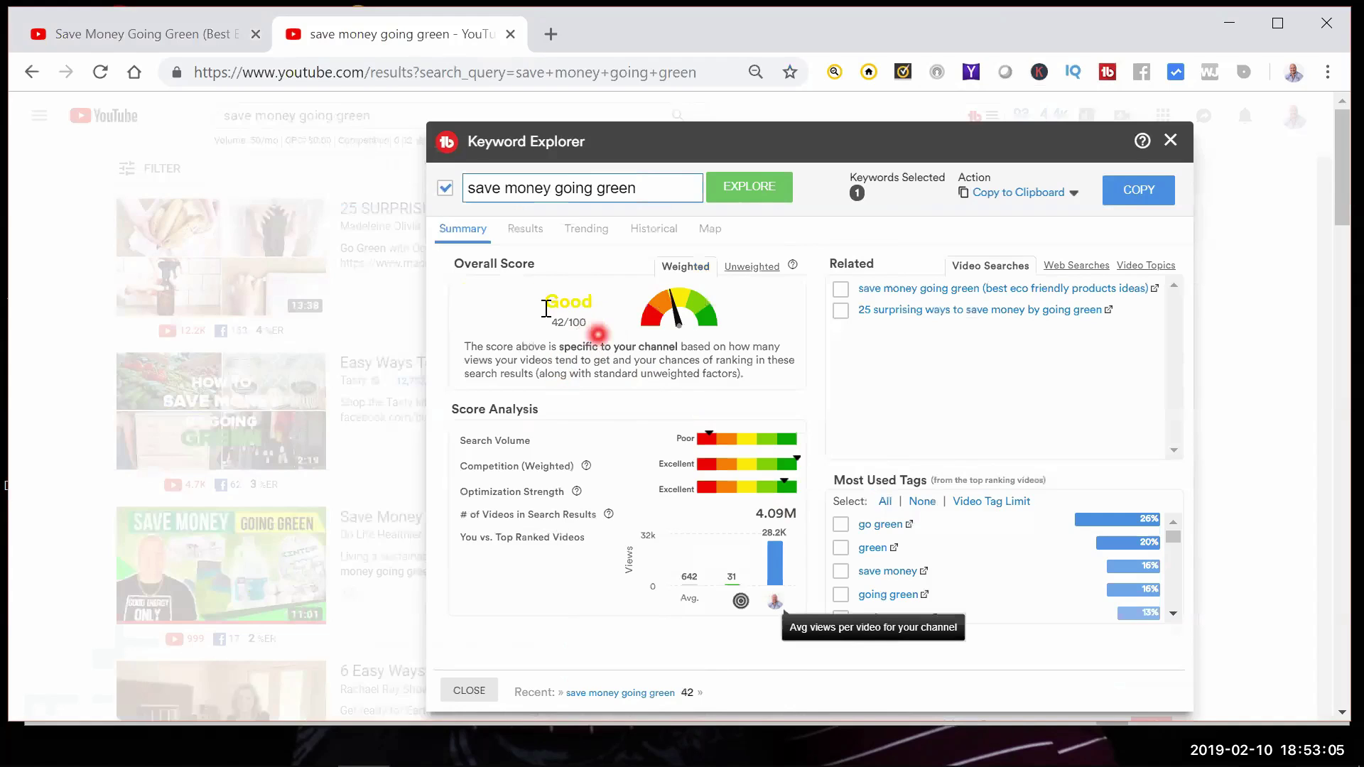
{"action": "left_click", "coordinate": [754, 267]}
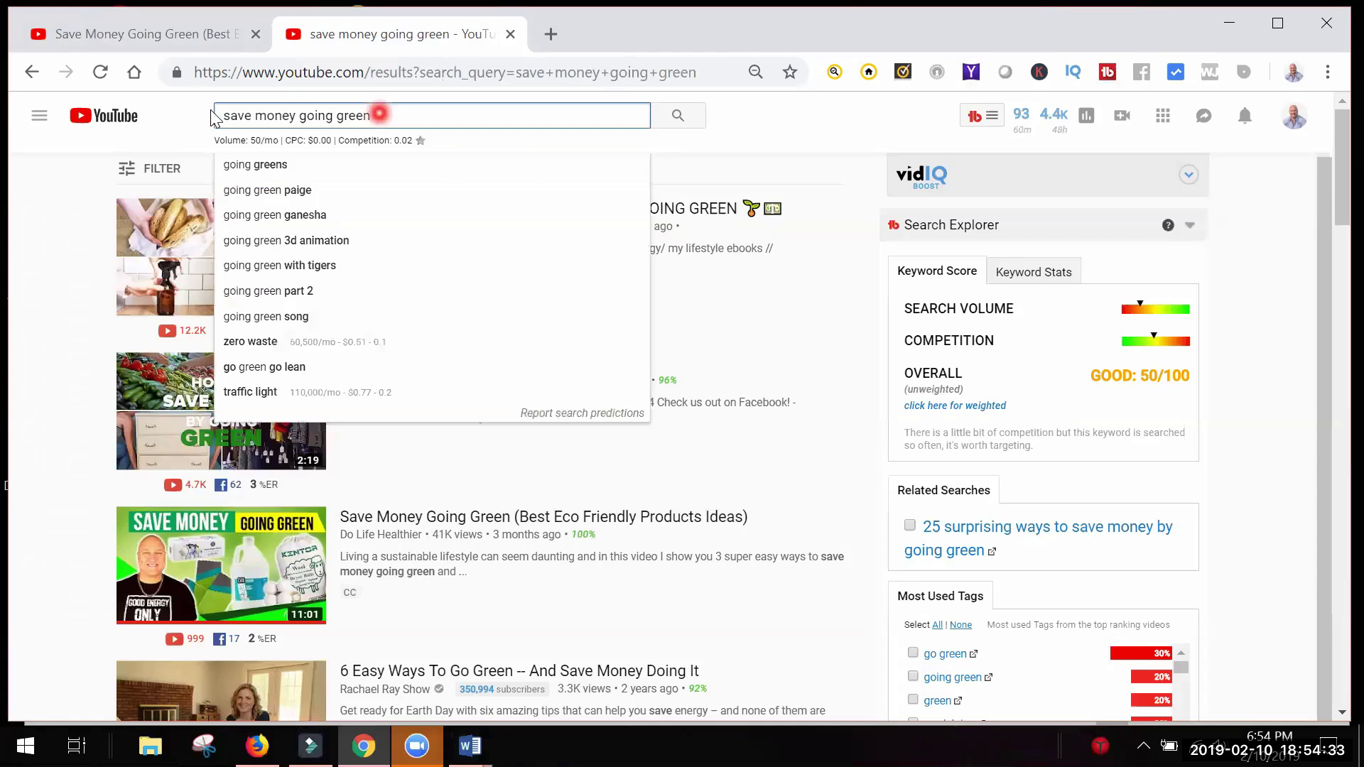
Step: Search YouTube for "best eco friendly products" and look through the ranking videos
{"action": "left_click_drag", "start_coordinate": [380, 113], "coordinate": [169, 112]}
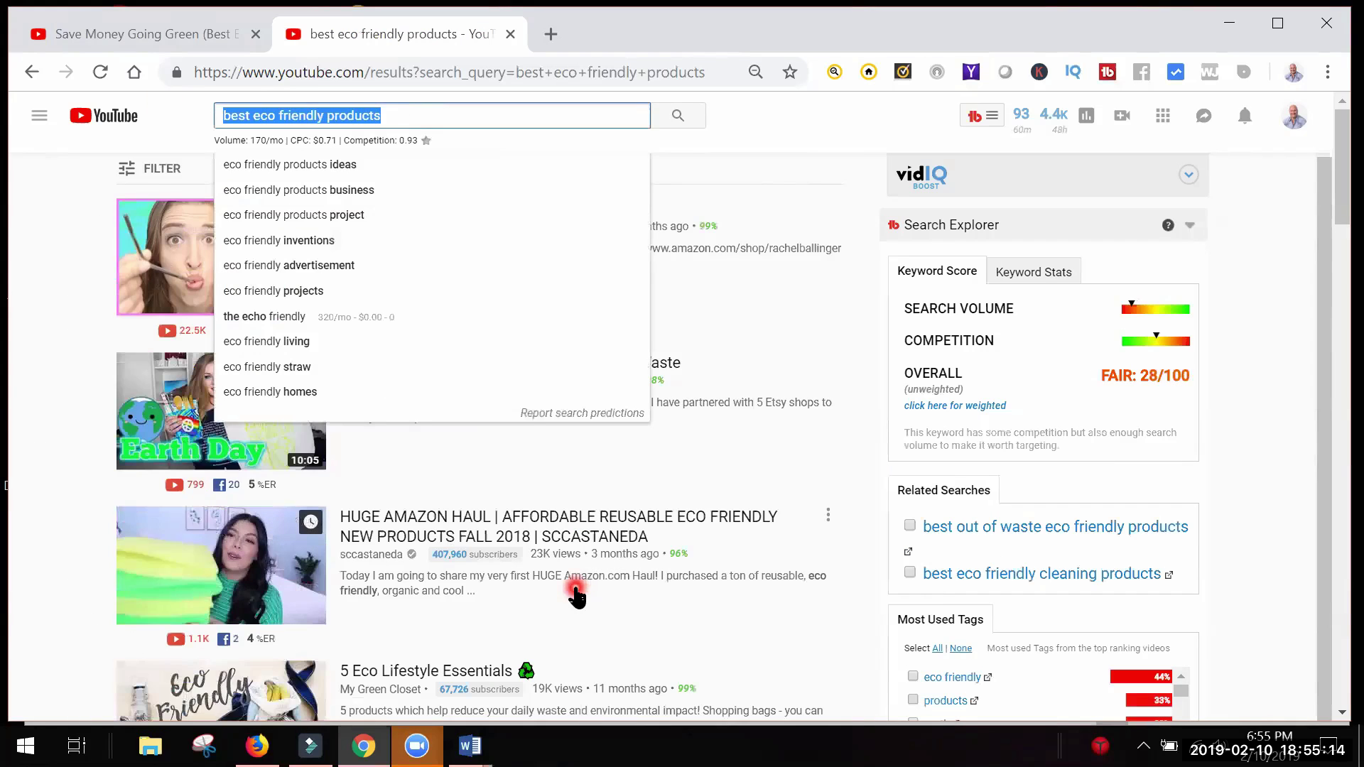
{"action": "type", "text": "best"}
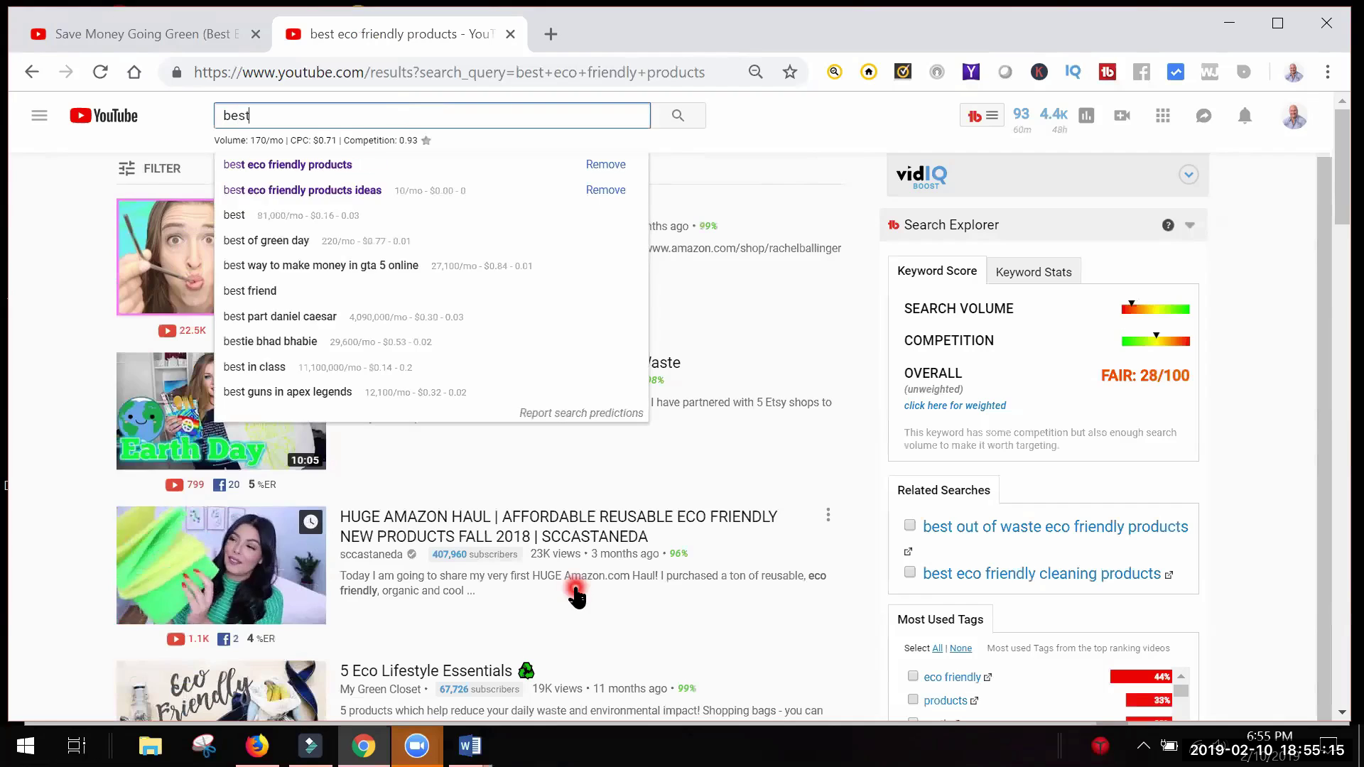
{"action": "type", "text": " eco friendly"}
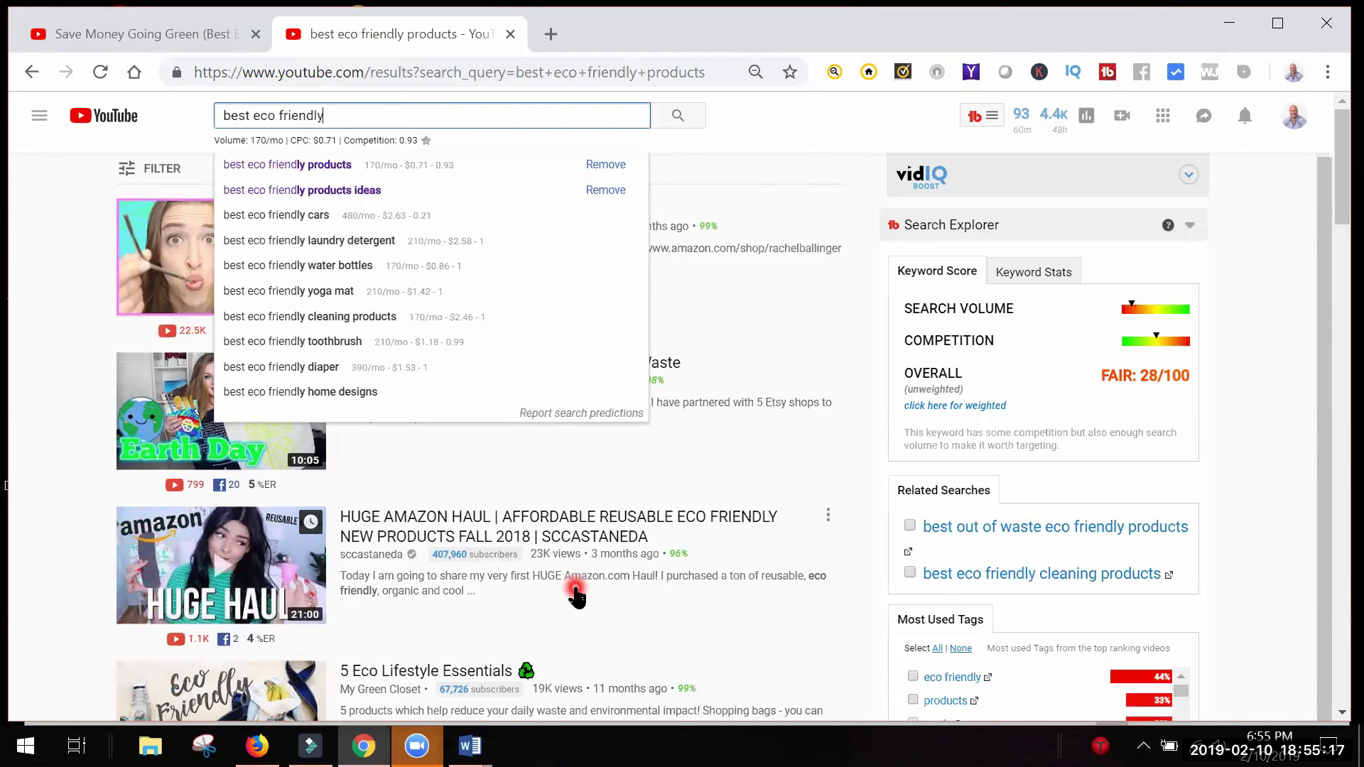
{"action": "type", "text": " proudc"}
{"action": "key", "text": "BackSpace"}
{"action": "key", "text": "BackSpace"}
{"action": "key", "text": "BackSpace"}
{"action": "type", "text": "duct"}
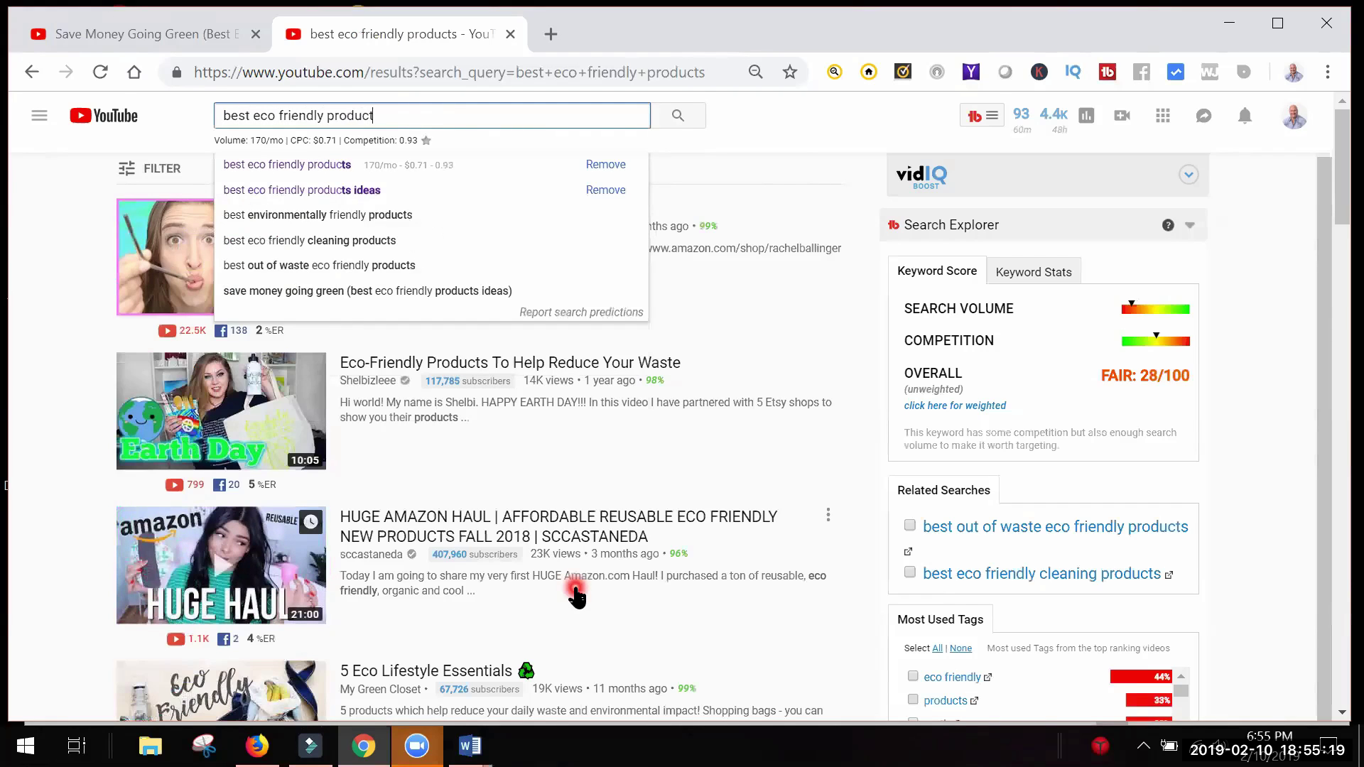
{"action": "type", "text": "s"}
{"action": "key", "text": "Return"}
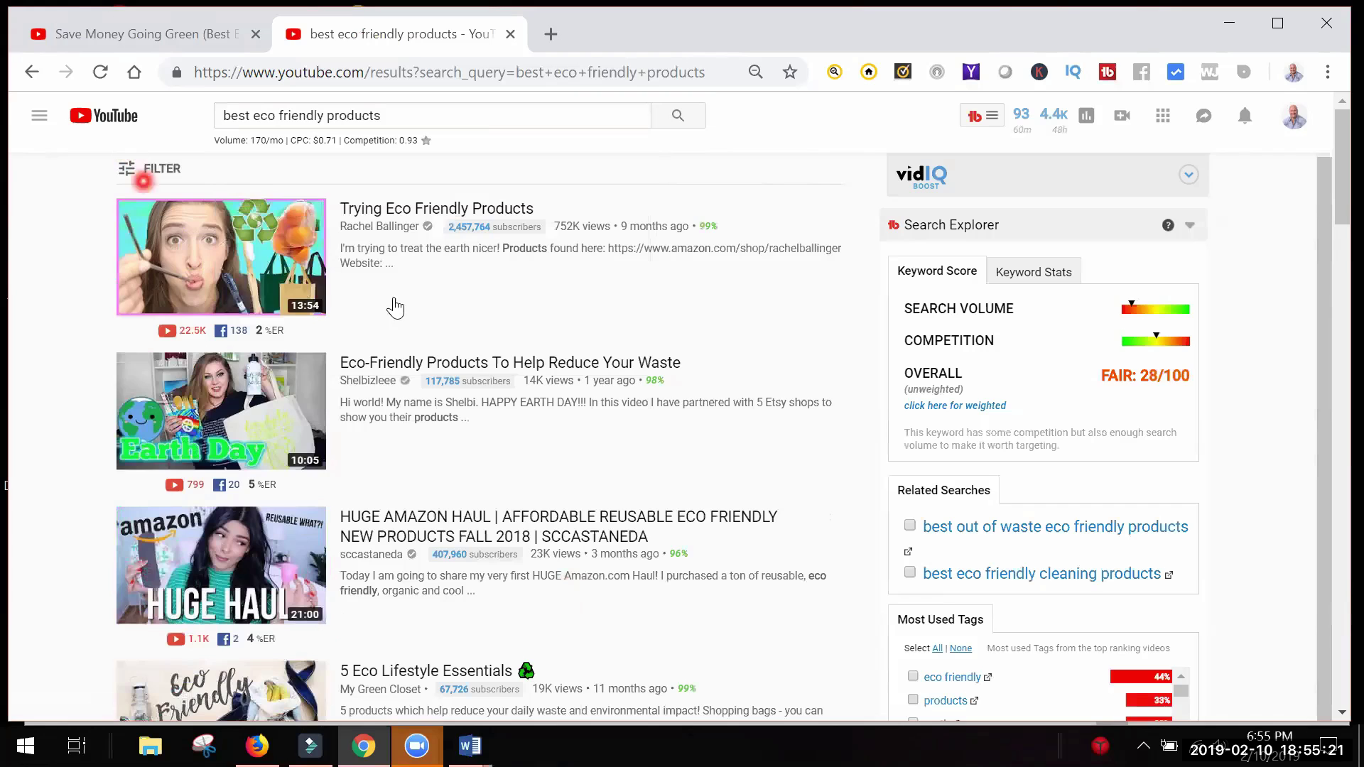
{"action": "scroll", "coordinate": [417, 316], "scroll_direction": "down", "scroll_amount": 1}
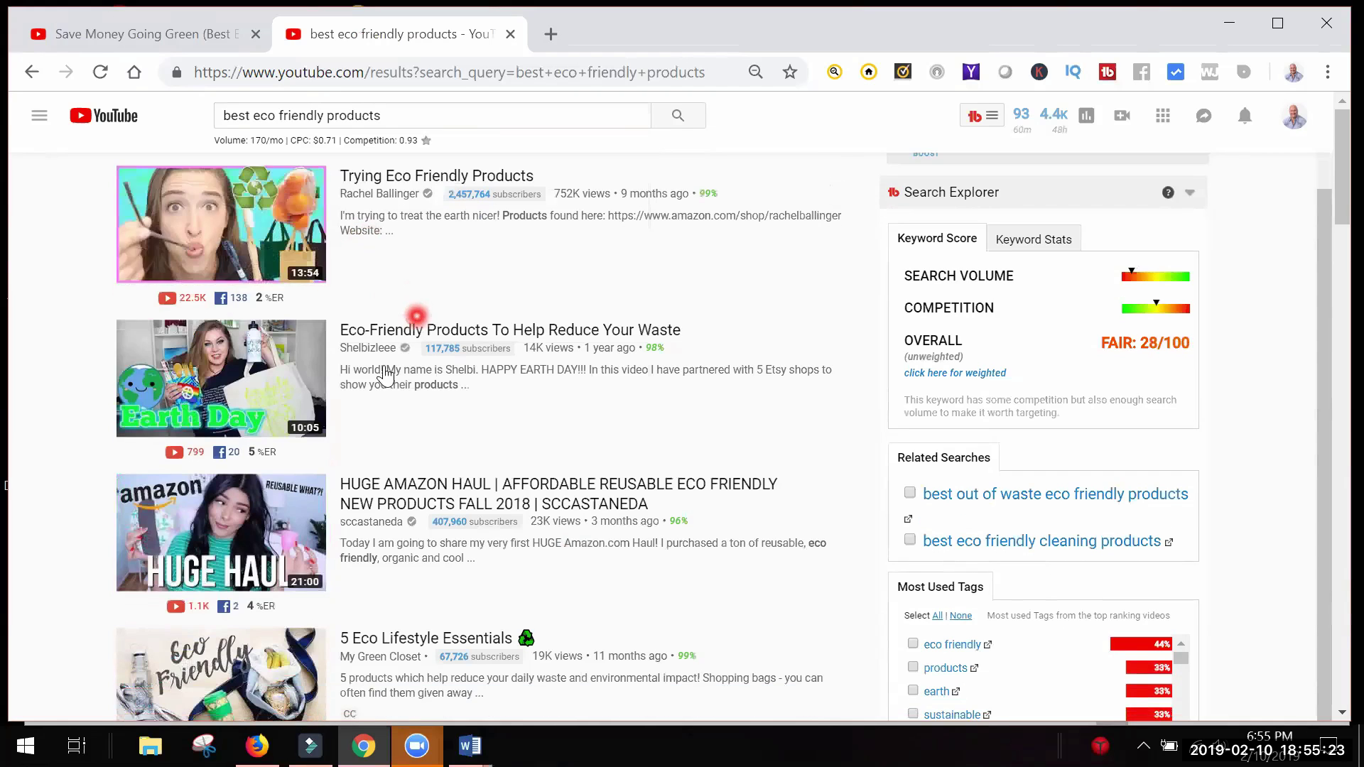
{"action": "scroll", "coordinate": [385, 374], "scroll_direction": "down", "scroll_amount": 3}
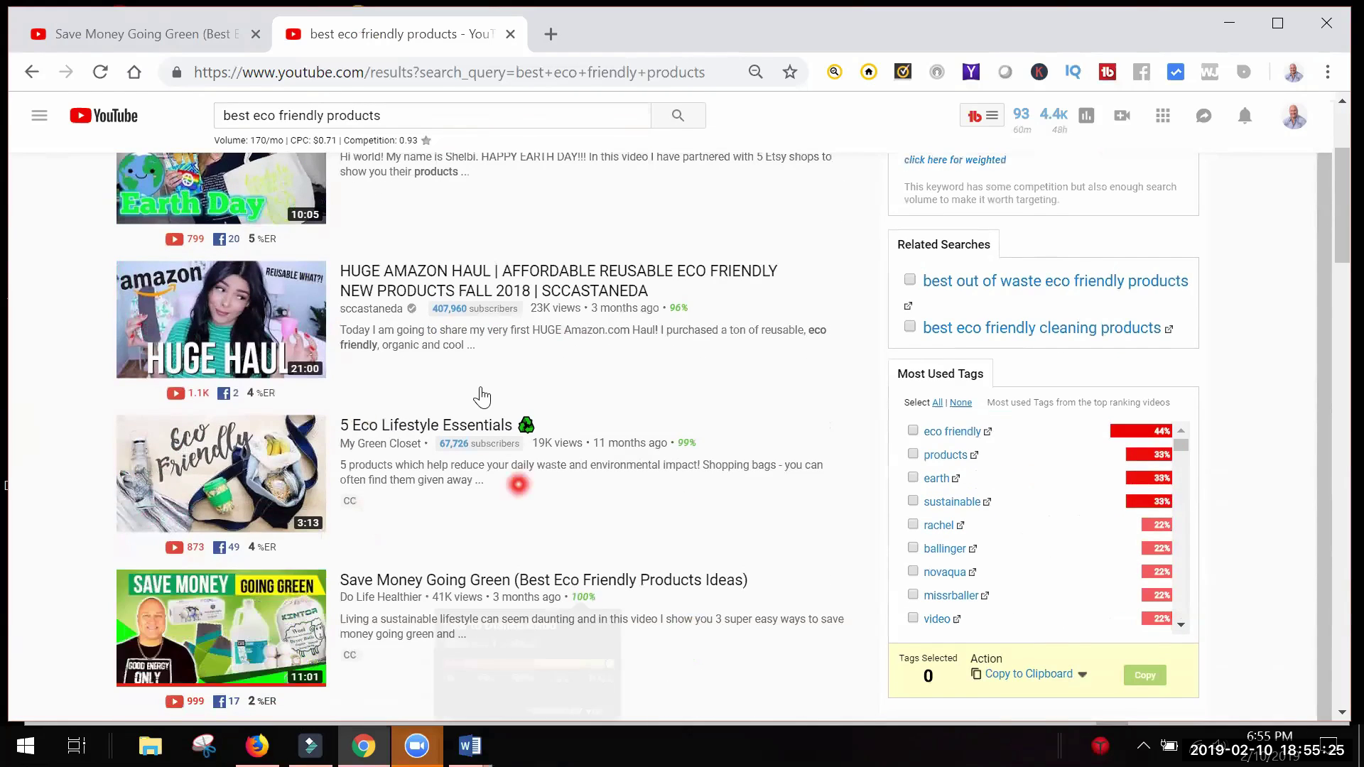
{"action": "scroll", "coordinate": [482, 396], "scroll_direction": "up", "scroll_amount": 3}
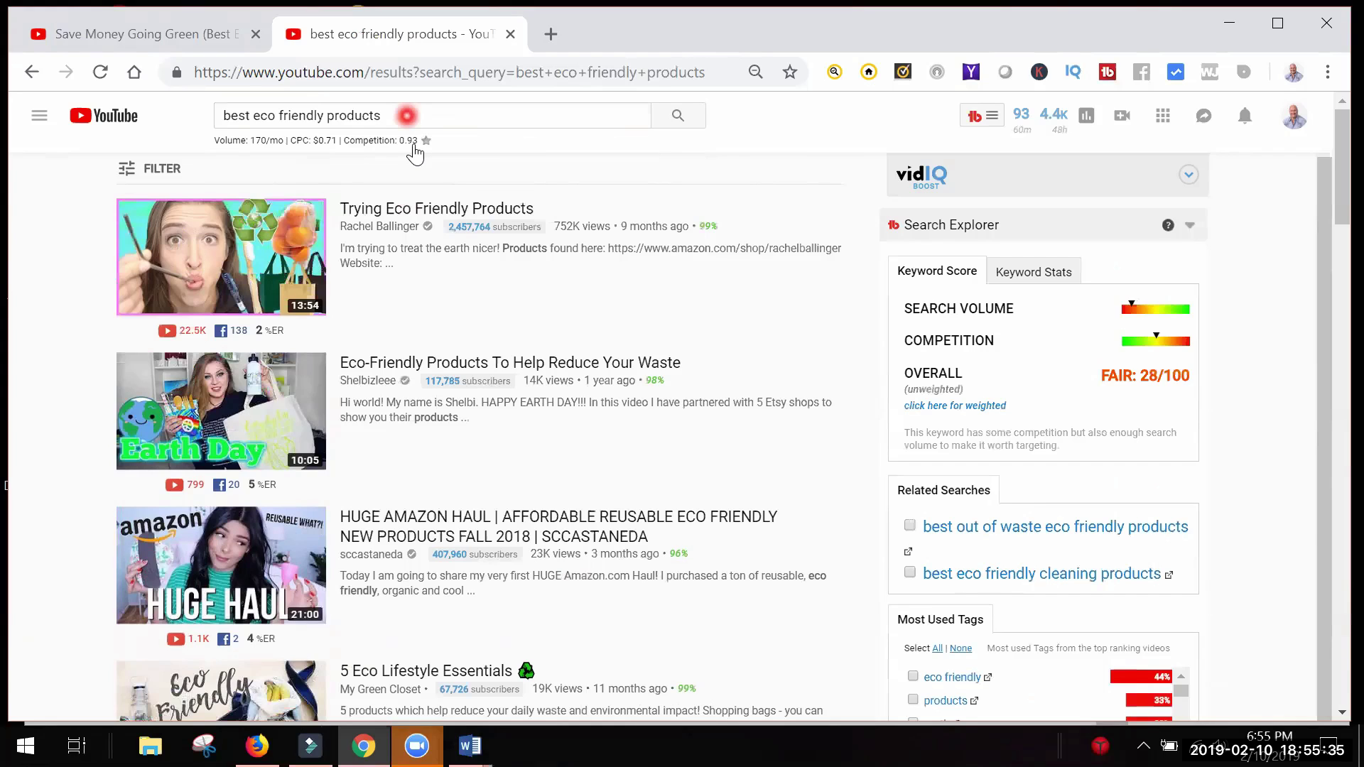
Step: Open TubeBuddy's Keyword Explorer, paste in "best eco friendly products" and explore it
{"action": "left_click", "coordinate": [992, 118]}
{"action": "left_click", "coordinate": [1037, 367]}
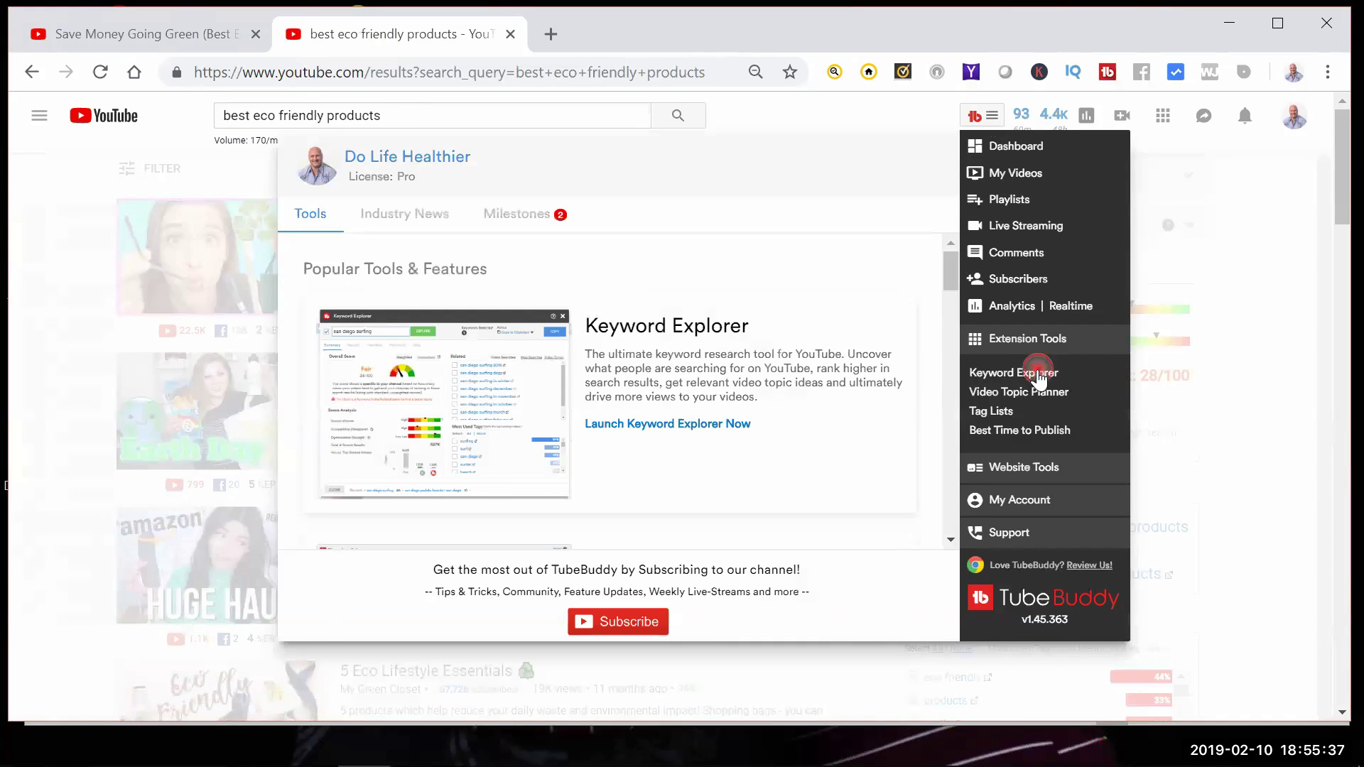
{"action": "left_click", "coordinate": [730, 425]}
{"action": "right_click", "coordinate": [499, 186]}
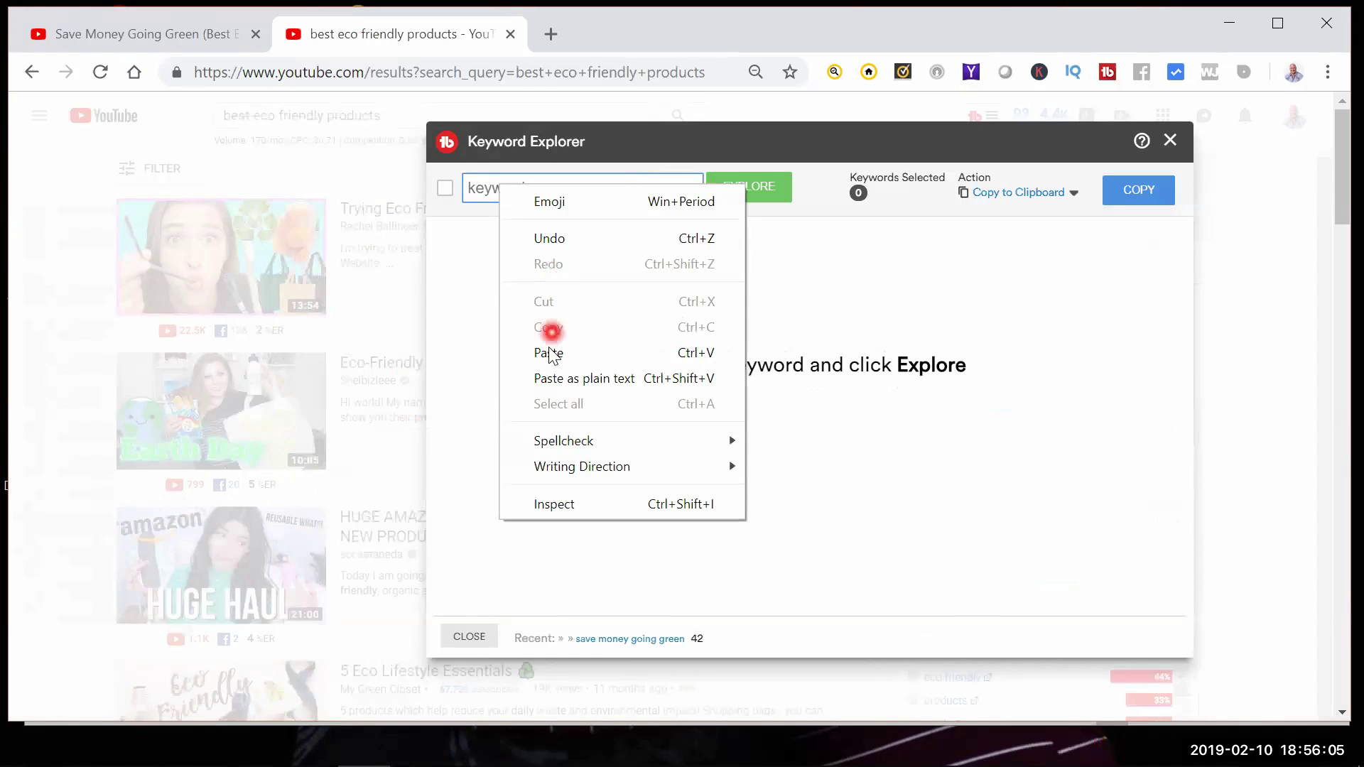
{"action": "left_click", "coordinate": [550, 353]}
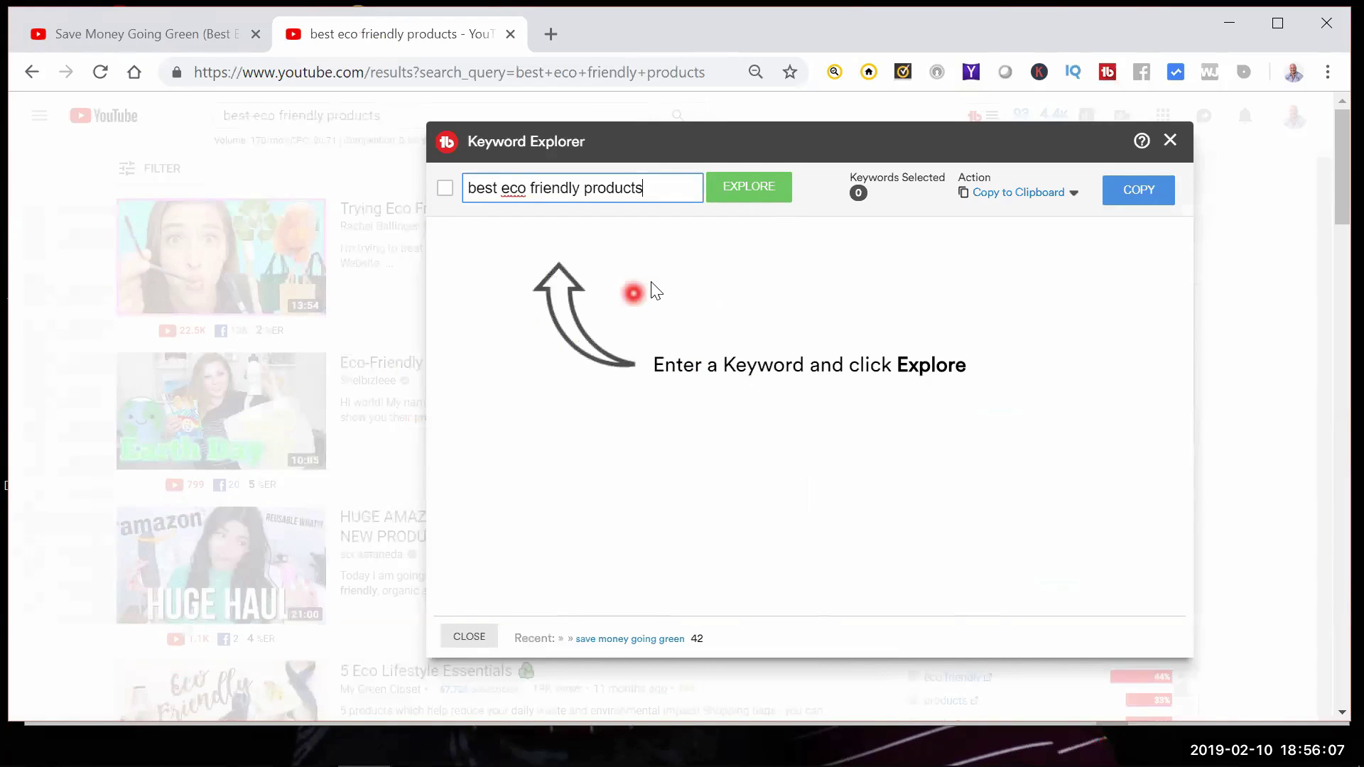
{"action": "key", "text": "Return"}
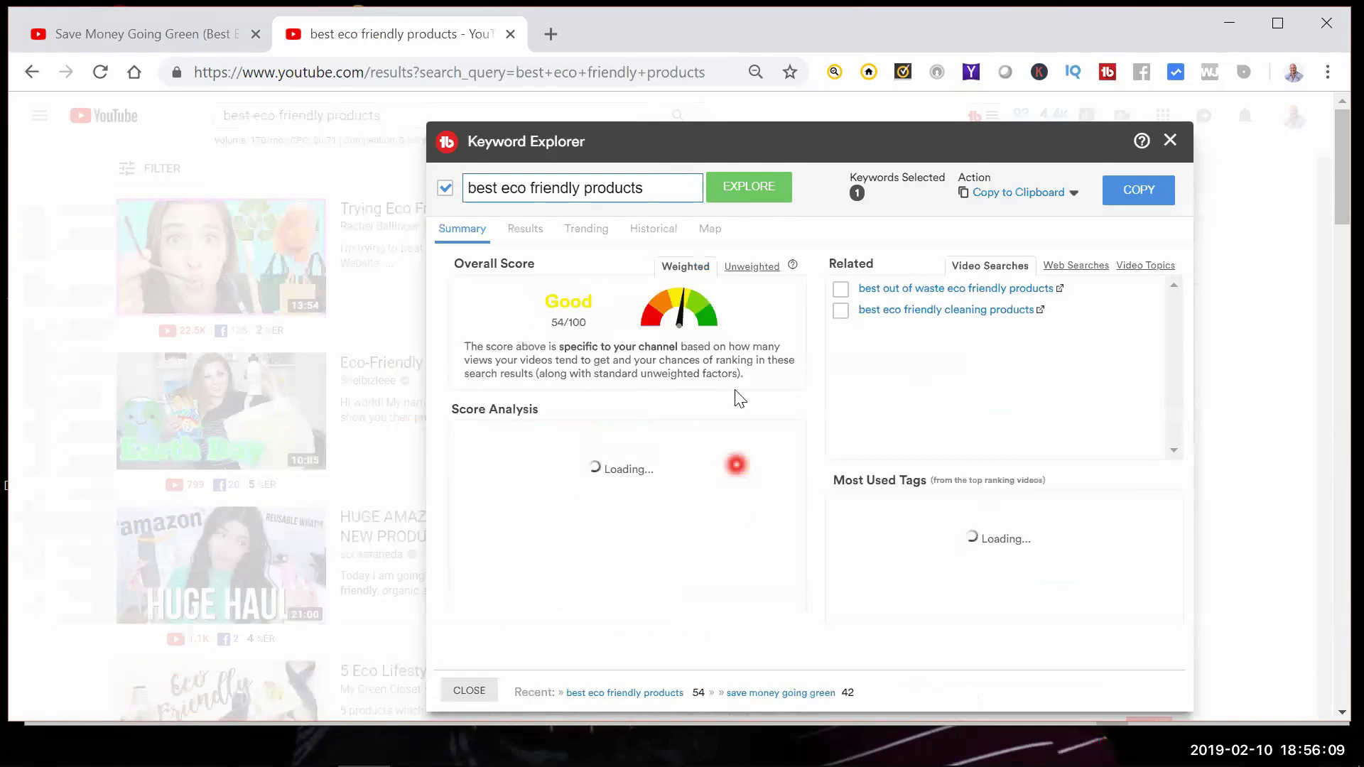
Step: Compare the Unweighted and Weighted overall scores for "best eco friendly products", and close Keyword Explorer
{"action": "left_click", "coordinate": [751, 268]}
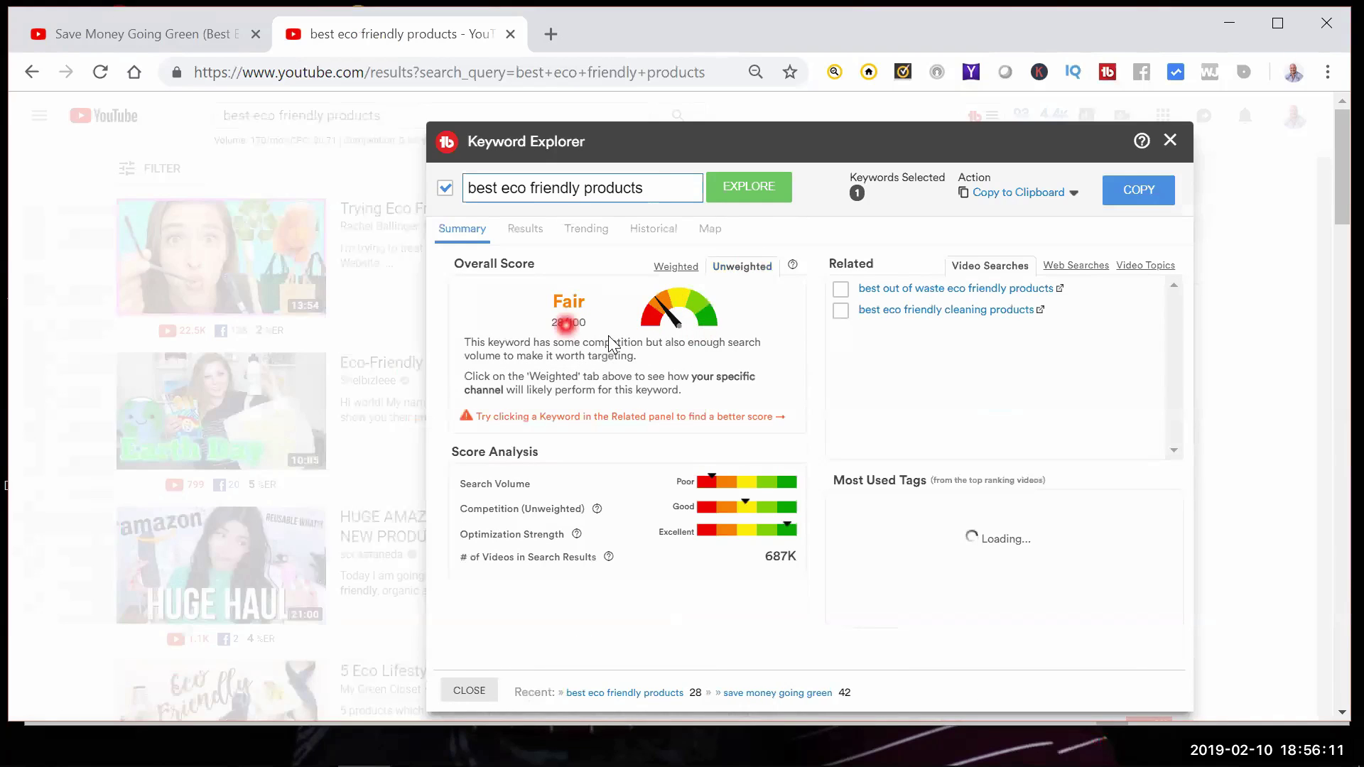
{"action": "left_click", "coordinate": [676, 268]}
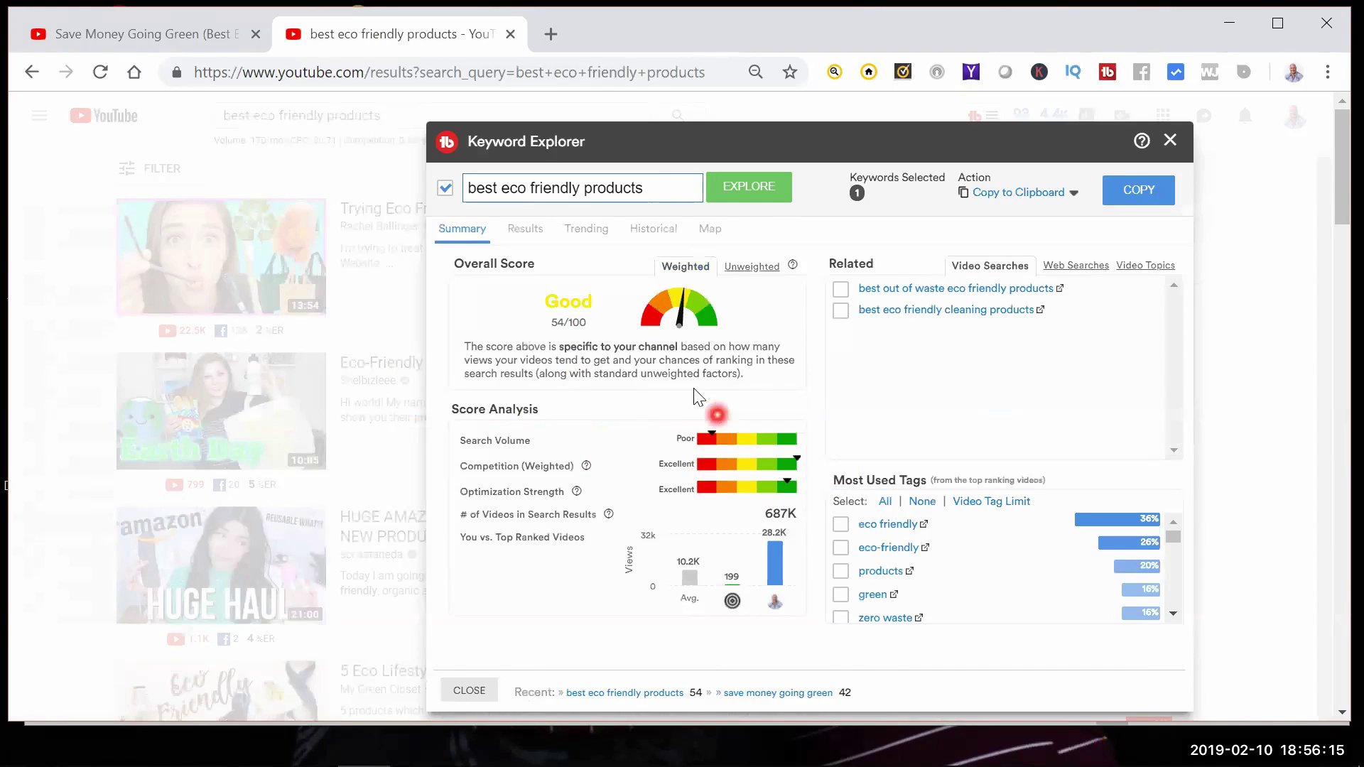
{"action": "key", "text": "Escape"}
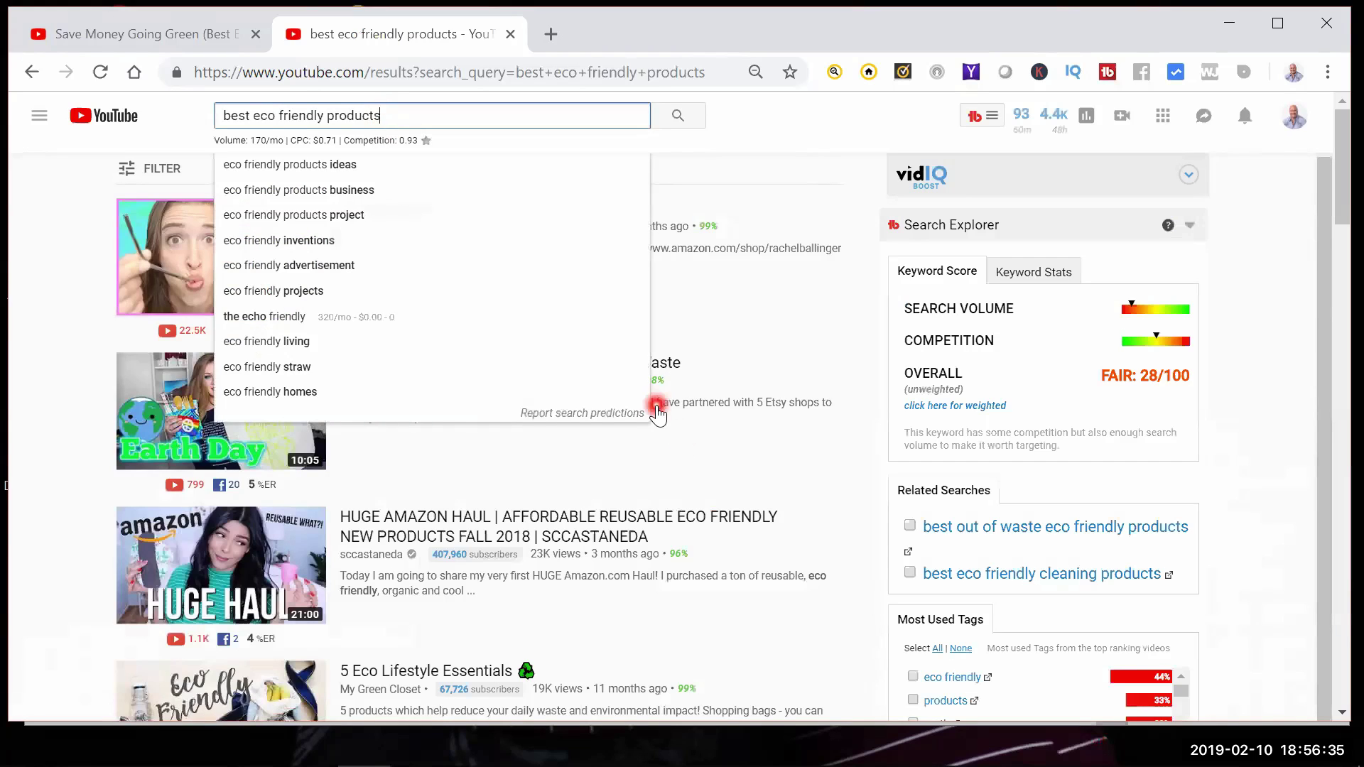
Step: Replace the YouTube search text with "eco friendly products" to list related suggestions with their monthly search volumes
{"action": "key", "text": "BackSpace"}
{"action": "key", "text": "BackSpace"}
{"action": "key", "text": "BackSpace"}
{"action": "key", "text": "BackSpace"}
{"action": "key", "text": "BackSpace"}
{"action": "key", "text": "BackSpace"}
{"action": "key", "text": "BackSpace"}
{"action": "key", "text": "BackSpace"}
{"action": "key", "text": "BackSpace"}
{"action": "key", "text": "BackSpace"}
{"action": "key", "text": "BackSpace"}
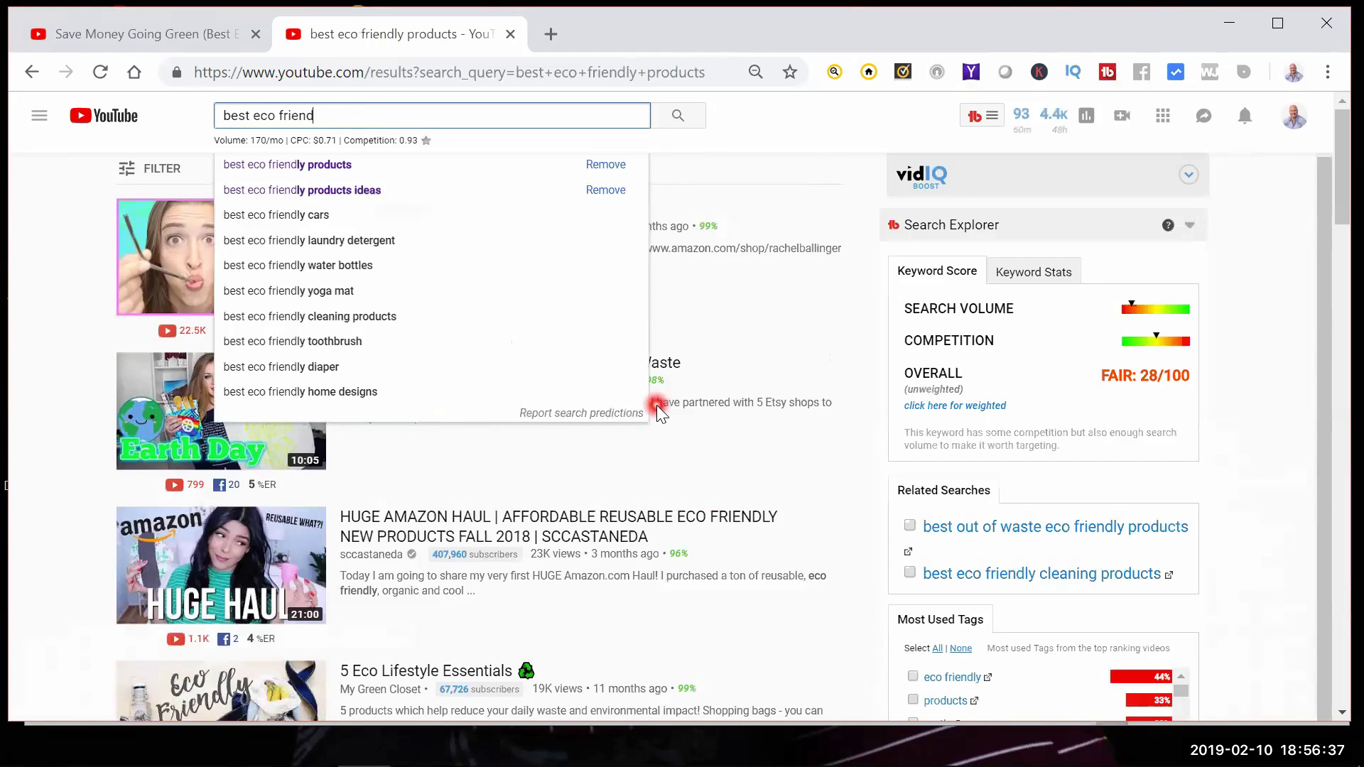
{"action": "key", "text": "BackSpace"}
{"action": "key", "text": "BackSpace"}
{"action": "key", "text": "BackSpace"}
{"action": "key", "text": "BackSpace"}
{"action": "key", "text": "BackSpace"}
{"action": "key", "text": "BackSpace"}
{"action": "key", "text": "BackSpace"}
{"action": "key", "text": "BackSpace"}
{"action": "key", "text": "BackSpace"}
{"action": "key", "text": "BackSpace"}
{"action": "key", "text": "BackSpace"}
{"action": "key", "text": "BackSpace"}
{"action": "key", "text": "BackSpace"}
{"action": "key", "text": "BackSpace"}
{"action": "key", "text": "BackSpace"}
{"action": "type", "text": "eco"}
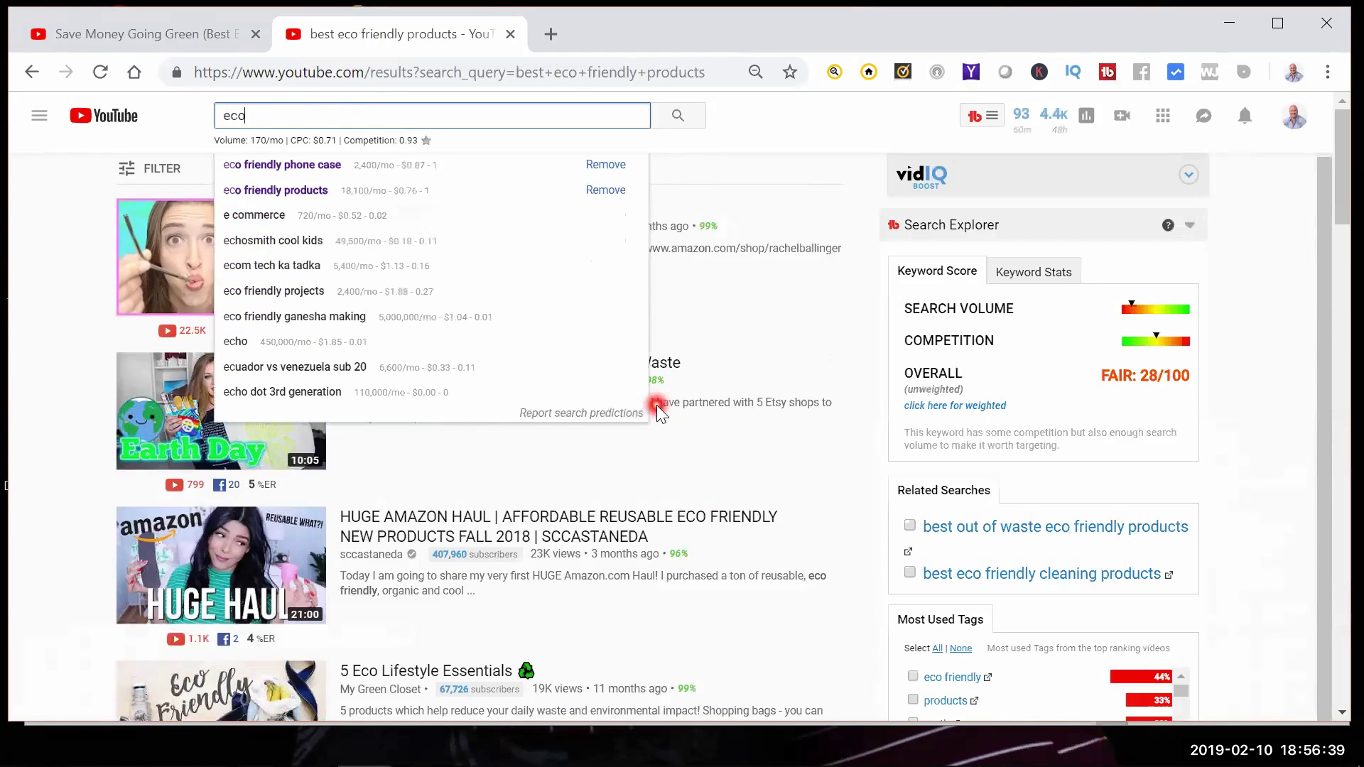
{"action": "type", "text": " friendly pro"}
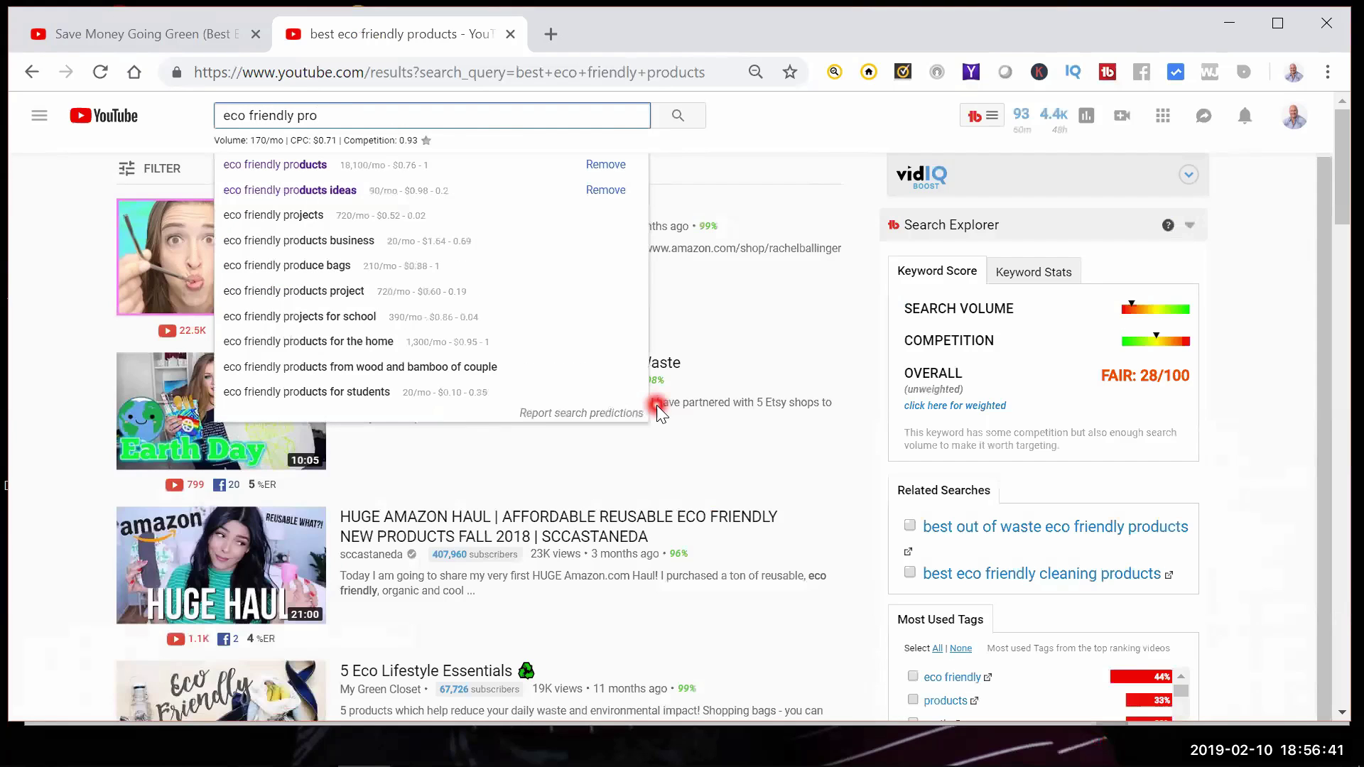
{"action": "type", "text": "ducts"}
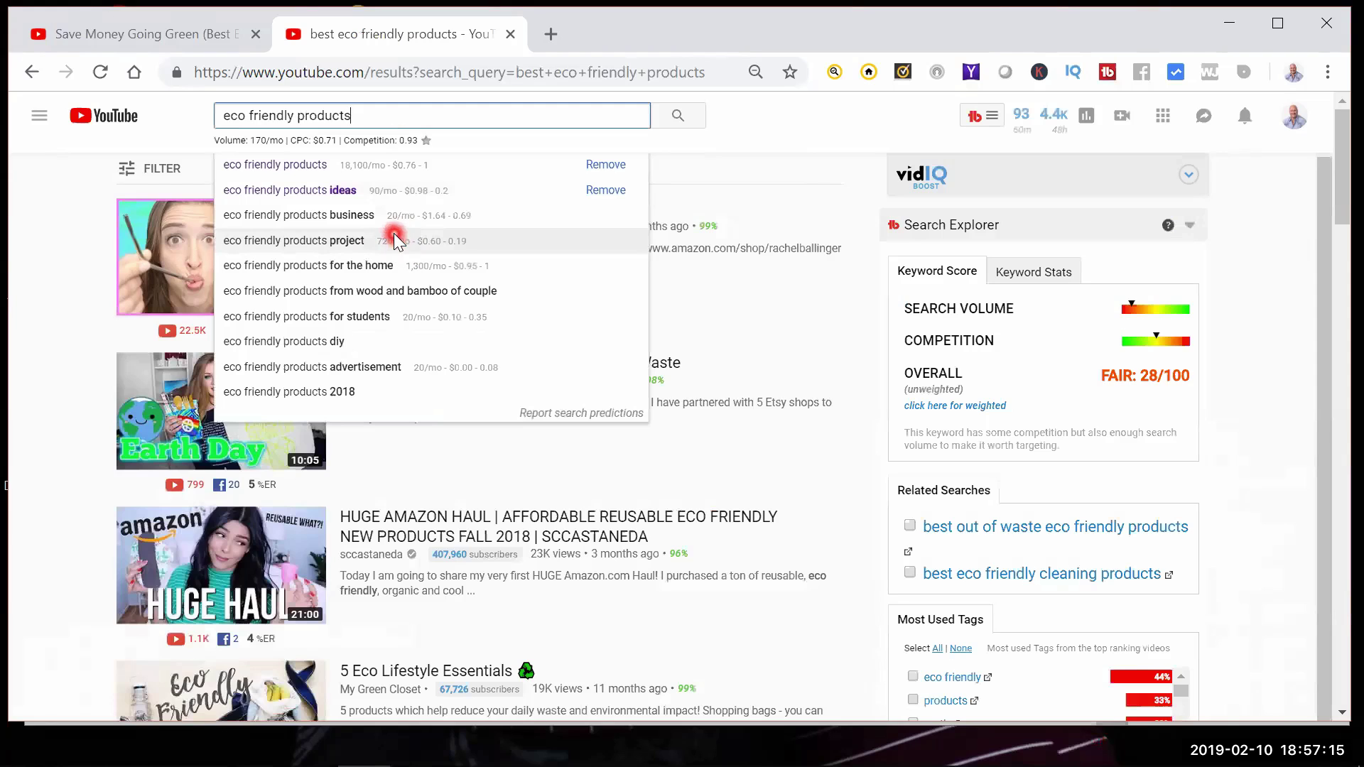
Step: Switch to the "Save Money Going Green (Best Eco Friendly Products Ideas)" video and examine its title, description and ranked tags
{"action": "left_click", "coordinate": [179, 35]}
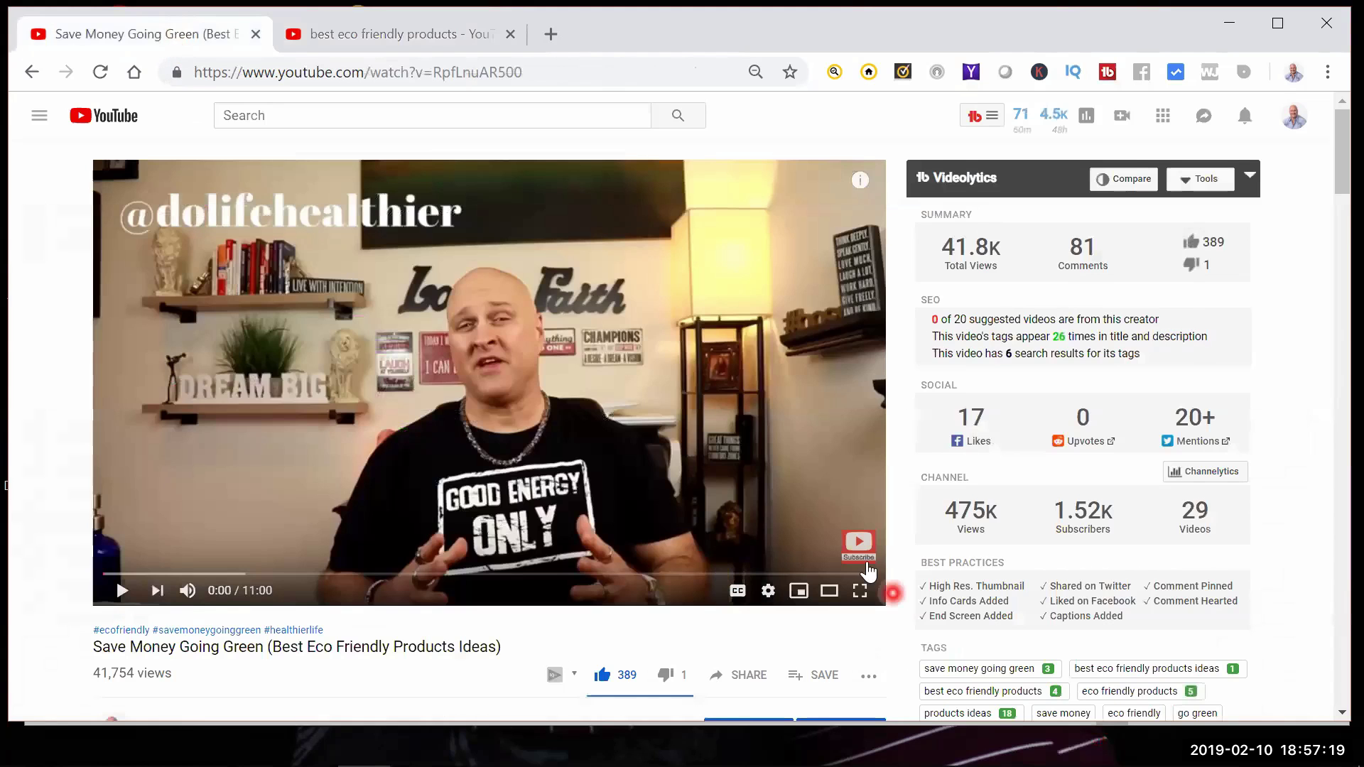
{"action": "scroll", "coordinate": [860, 568], "scroll_direction": "down", "scroll_amount": 3}
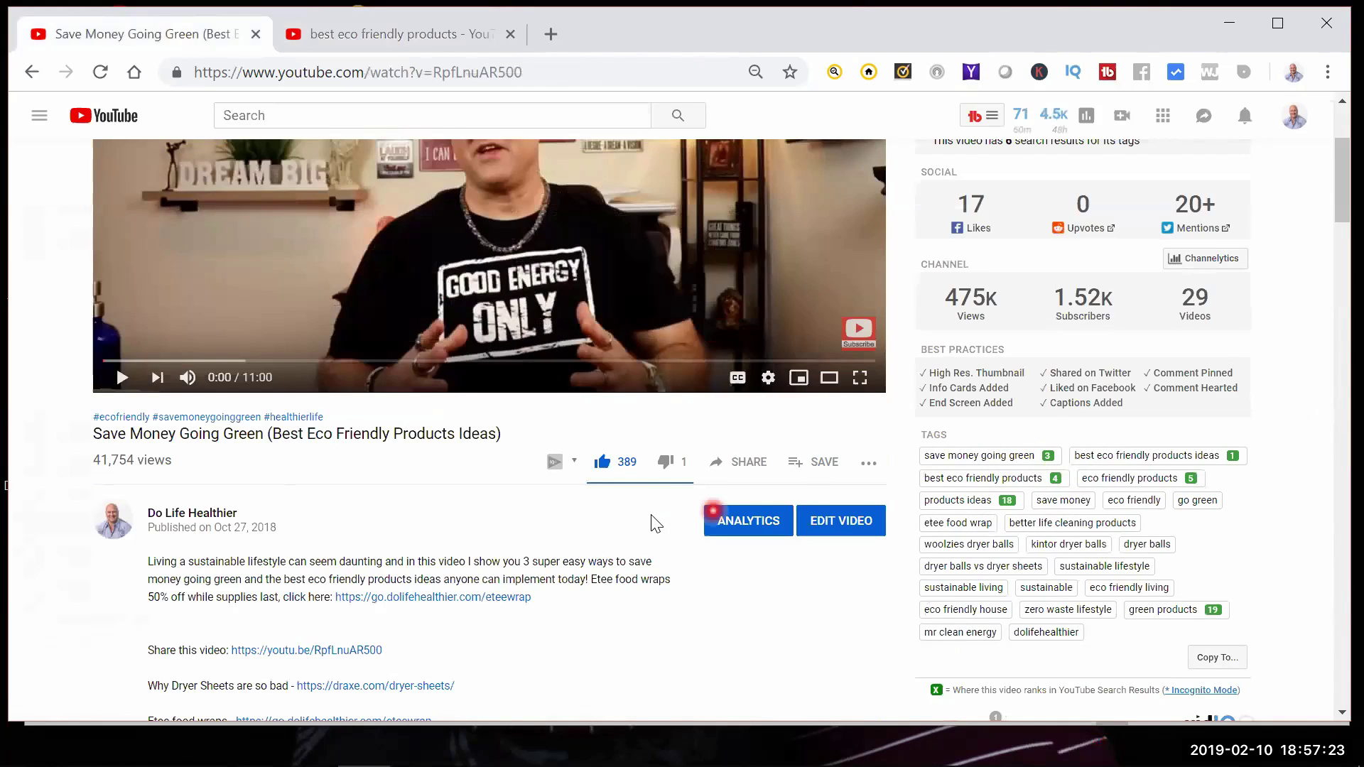
{"action": "scroll", "coordinate": [509, 557], "scroll_direction": "up", "scroll_amount": 1}
{"action": "scroll", "coordinate": [508, 557], "scroll_direction": "up", "scroll_amount": 2}
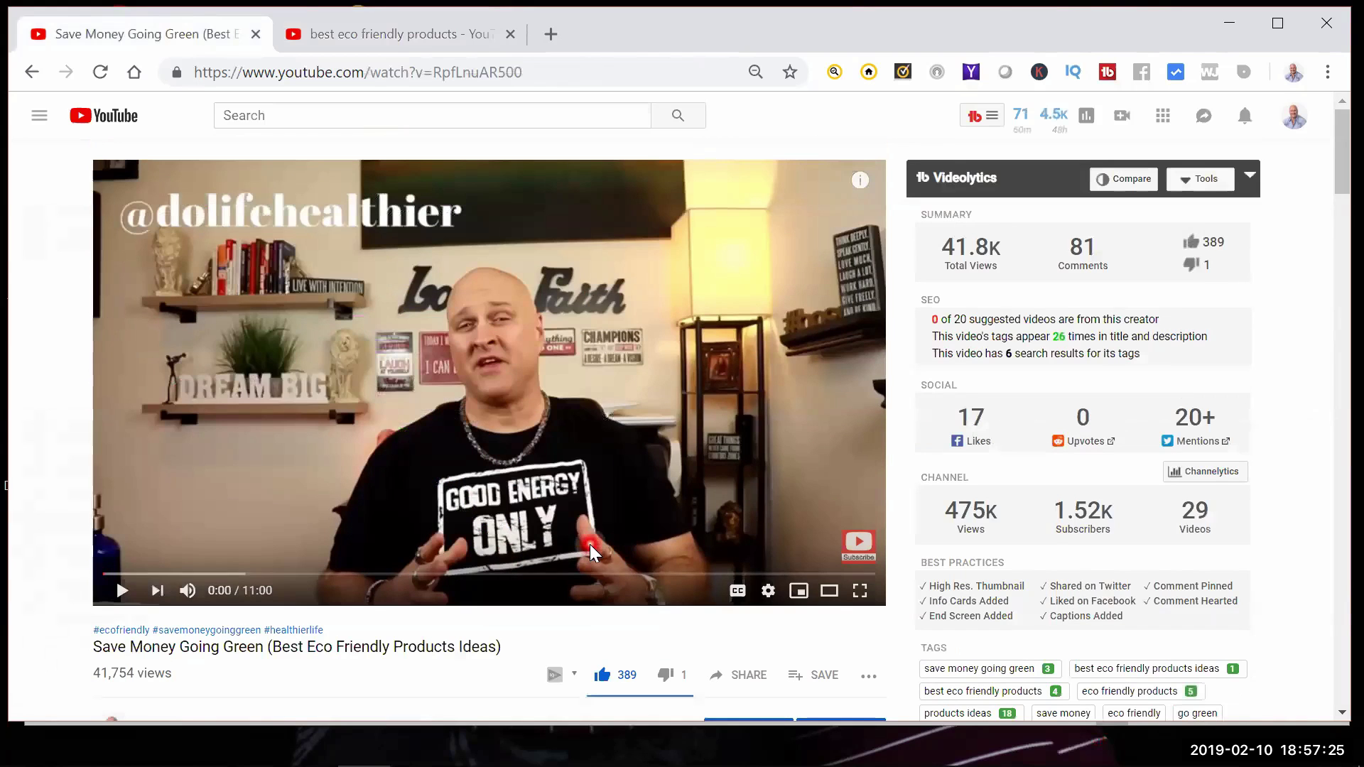
{"action": "scroll", "coordinate": [340, 631], "scroll_direction": "down", "scroll_amount": 1}
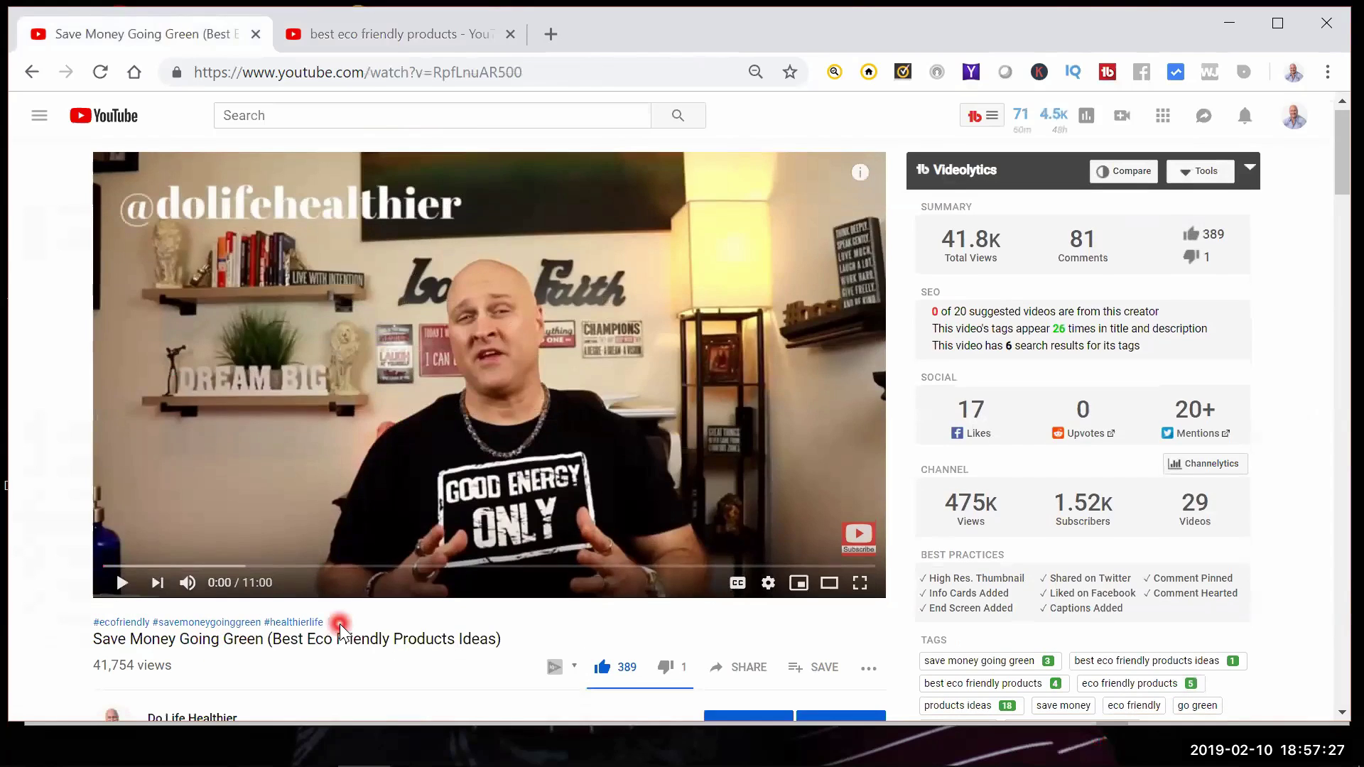
{"action": "scroll", "coordinate": [341, 631], "scroll_direction": "down", "scroll_amount": 3}
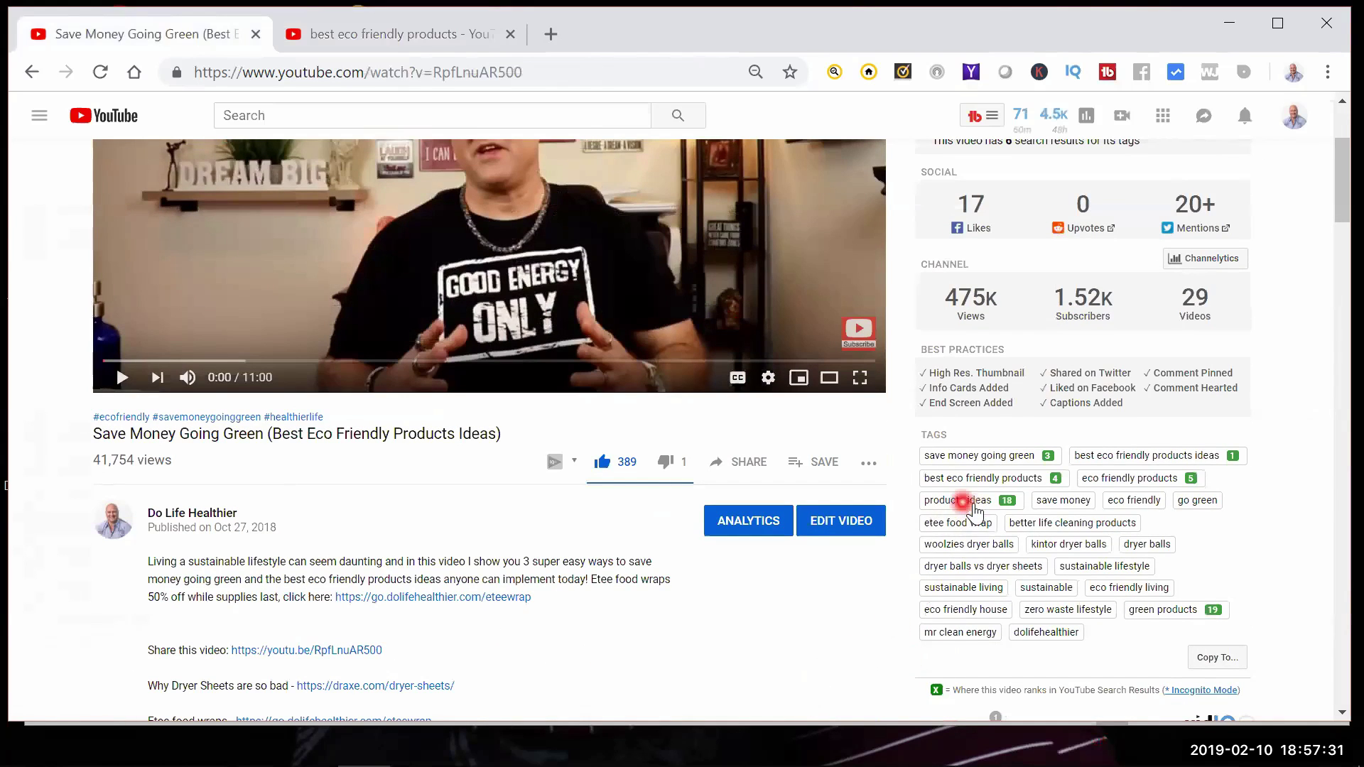
Step: Compare the "Save Money Going Green" video's title and opening description with its TubeBuddy tag list
{"action": "scroll", "coordinate": [581, 536], "scroll_direction": "up", "scroll_amount": 3}
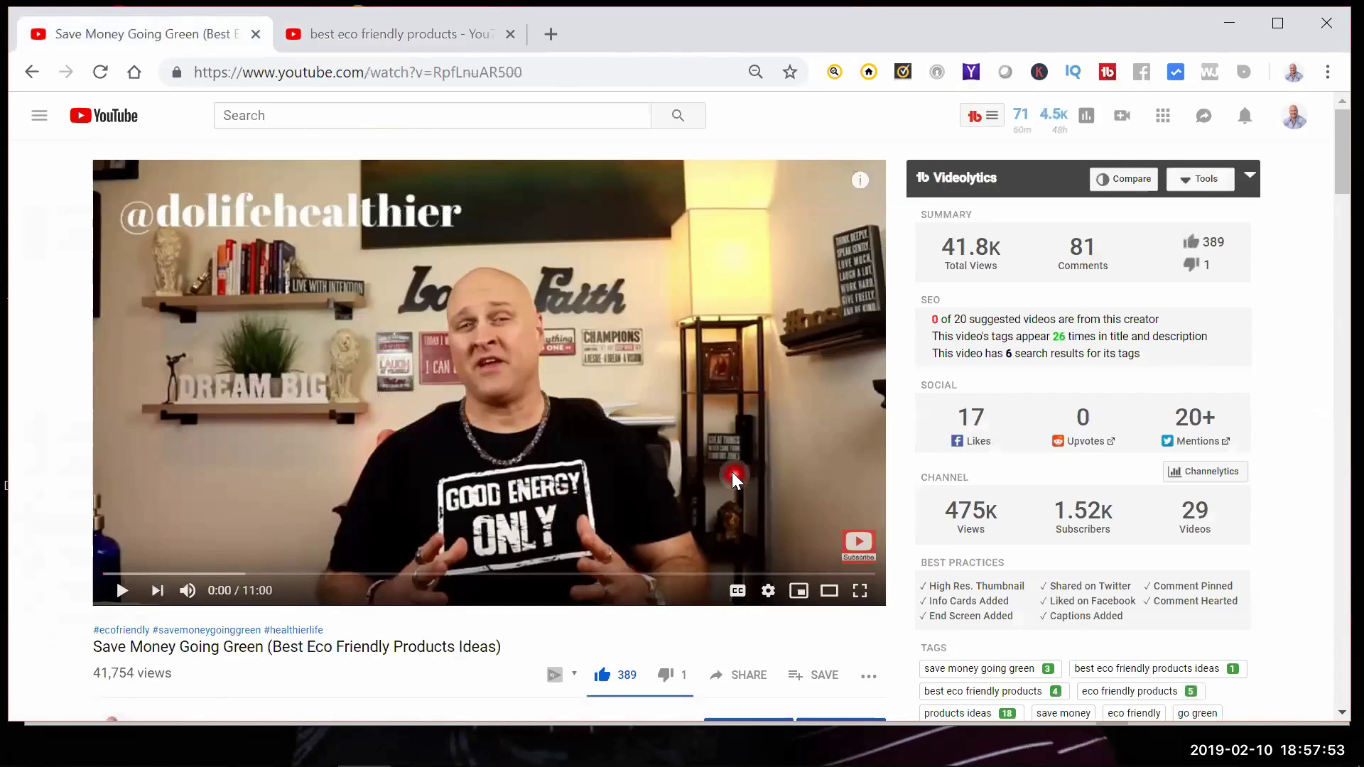
{"action": "scroll", "coordinate": [732, 472], "scroll_direction": "down", "scroll_amount": 3}
{"action": "scroll", "coordinate": [888, 569], "scroll_direction": "down", "scroll_amount": 1}
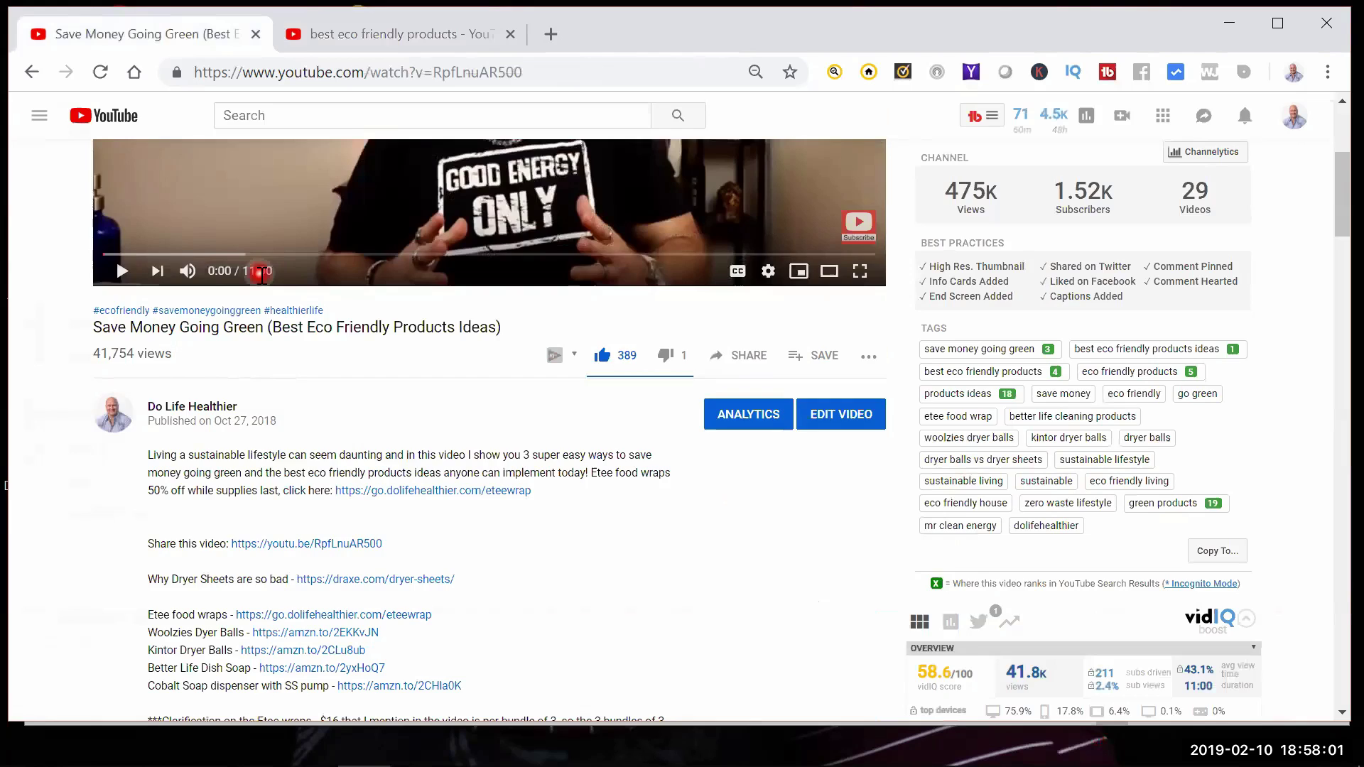
{"action": "scroll", "coordinate": [249, 213], "scroll_direction": "up", "scroll_amount": 3}
{"action": "scroll", "coordinate": [1076, 527], "scroll_direction": "down", "scroll_amount": 3}
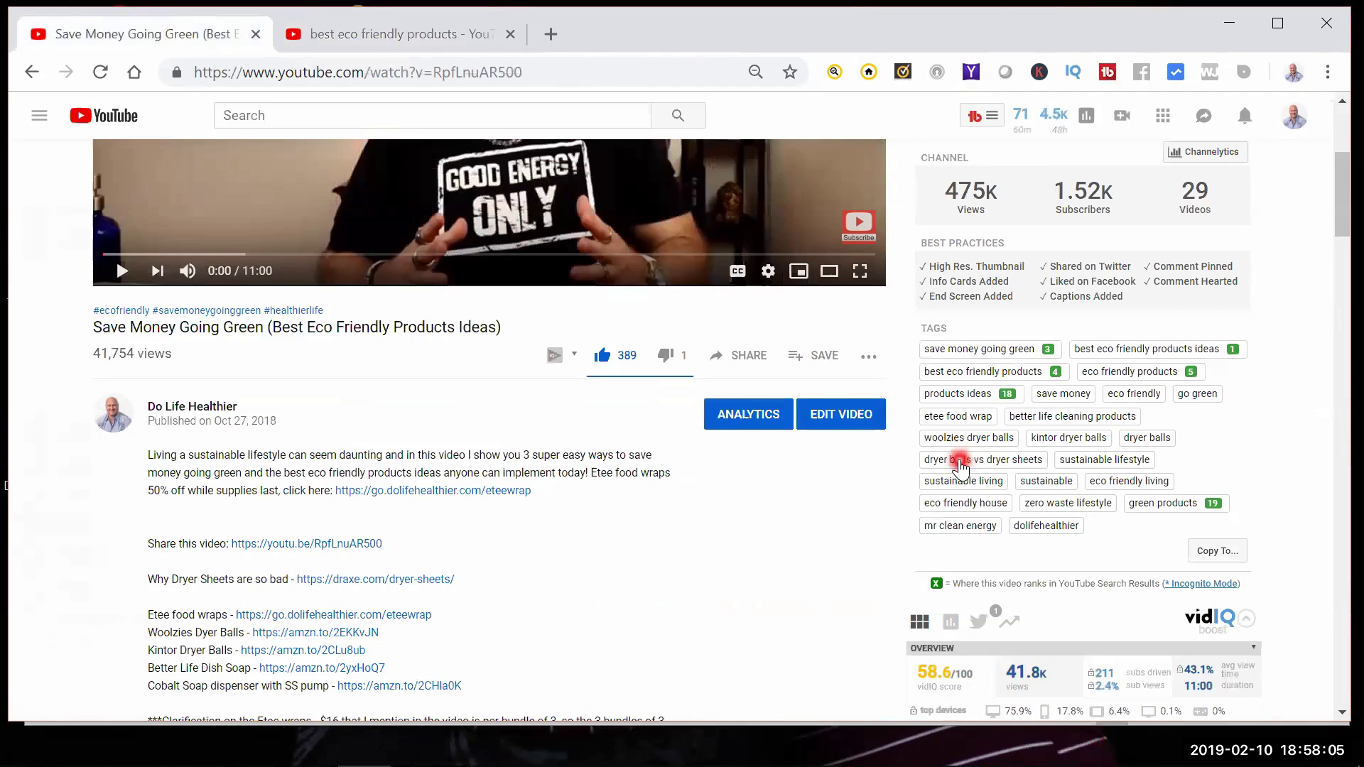
Step: Enter "etee food" in the YouTube search to list related suggestions with their monthly search volumes
{"action": "scroll", "coordinate": [871, 463], "scroll_direction": "up", "scroll_amount": 5}
{"action": "left_click", "coordinate": [262, 146]}
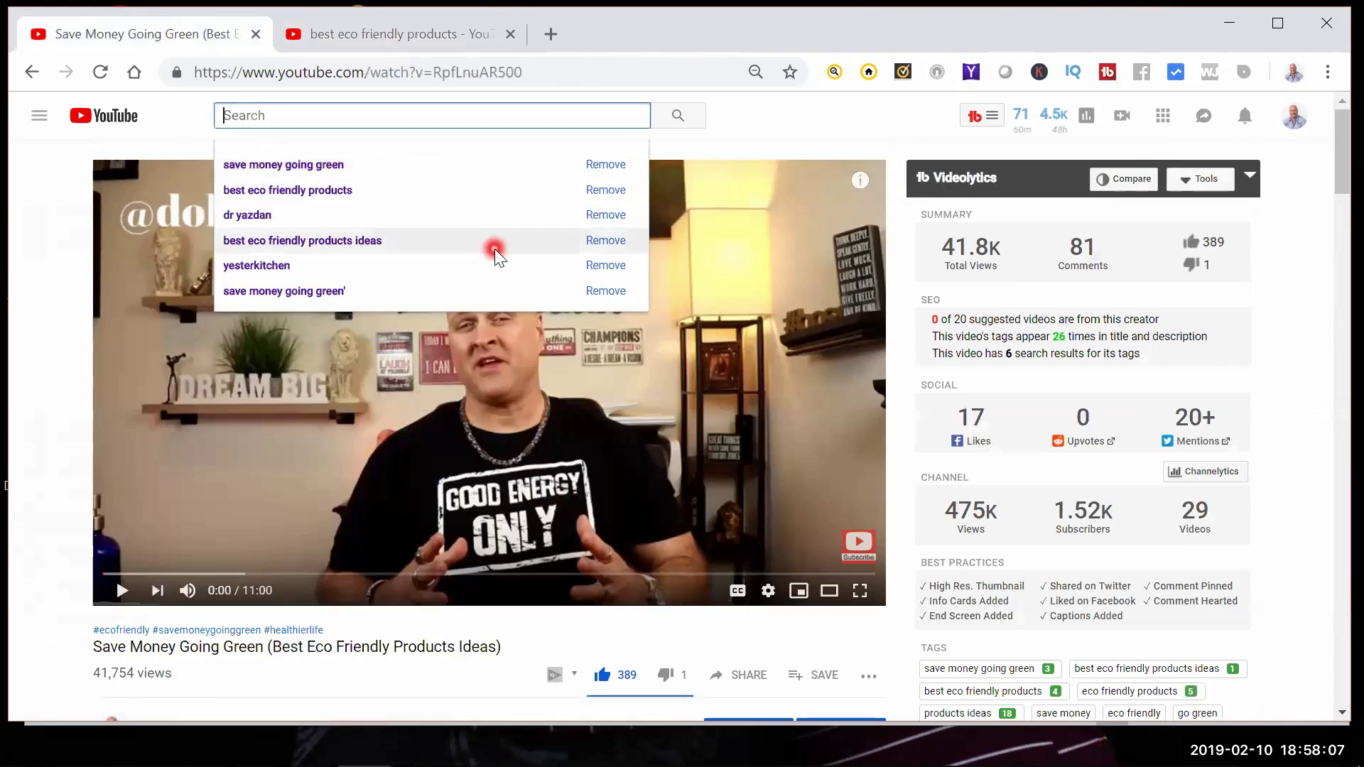
{"action": "type", "text": "etee food"}
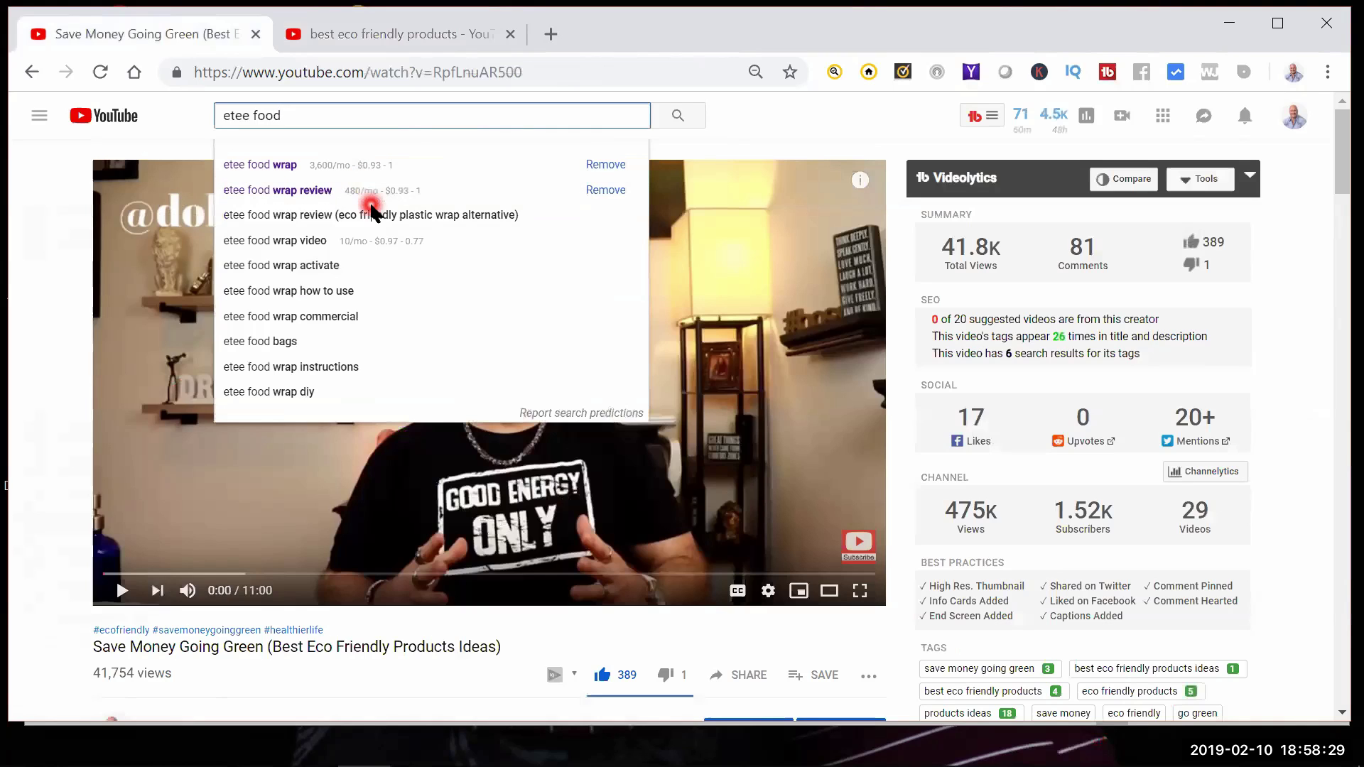
Step: Review the video's product and sustainable-living tags in the TubeBuddy tag list
{"action": "scroll", "coordinate": [812, 483], "scroll_direction": "down", "scroll_amount": 1}
{"action": "scroll", "coordinate": [990, 488], "scroll_direction": "down", "scroll_amount": 3}
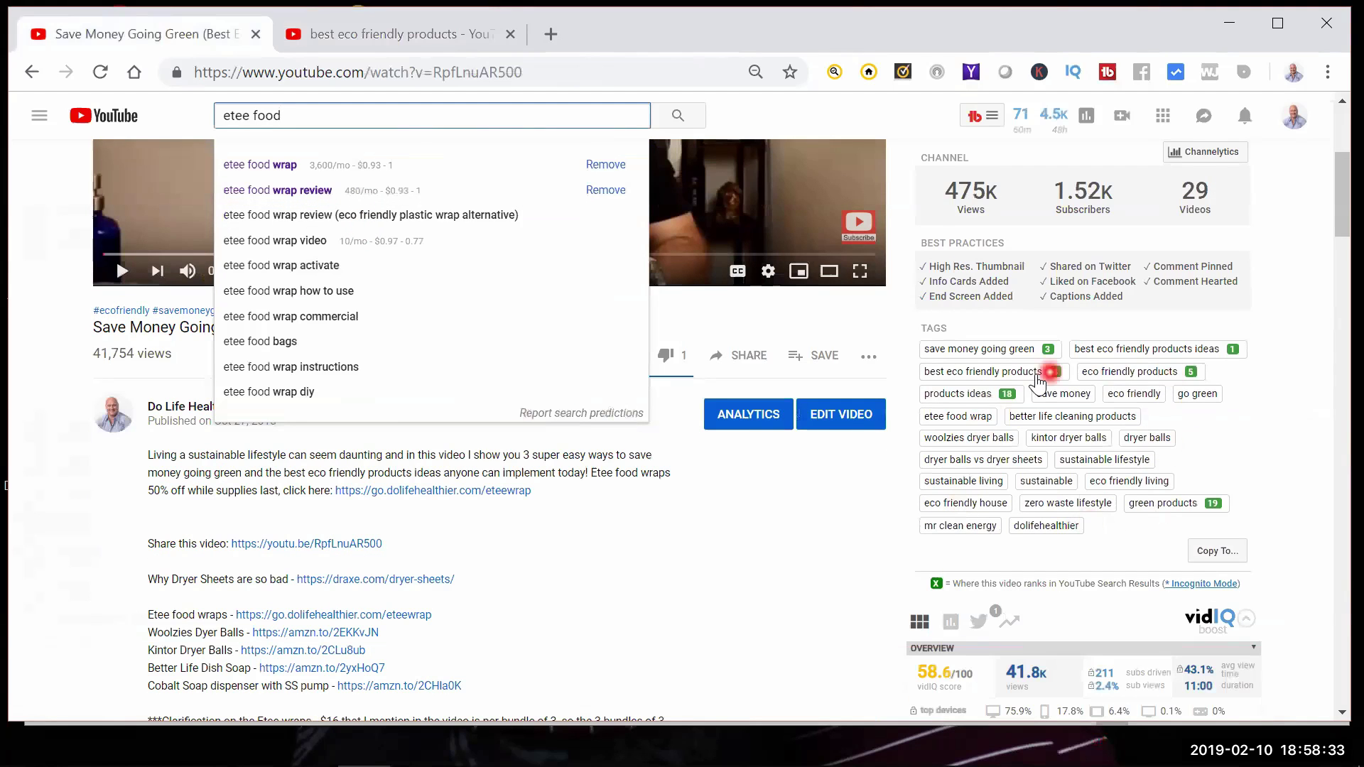
{"action": "left_click_drag", "start_coordinate": [1055, 525], "coordinate": [1011, 499]}
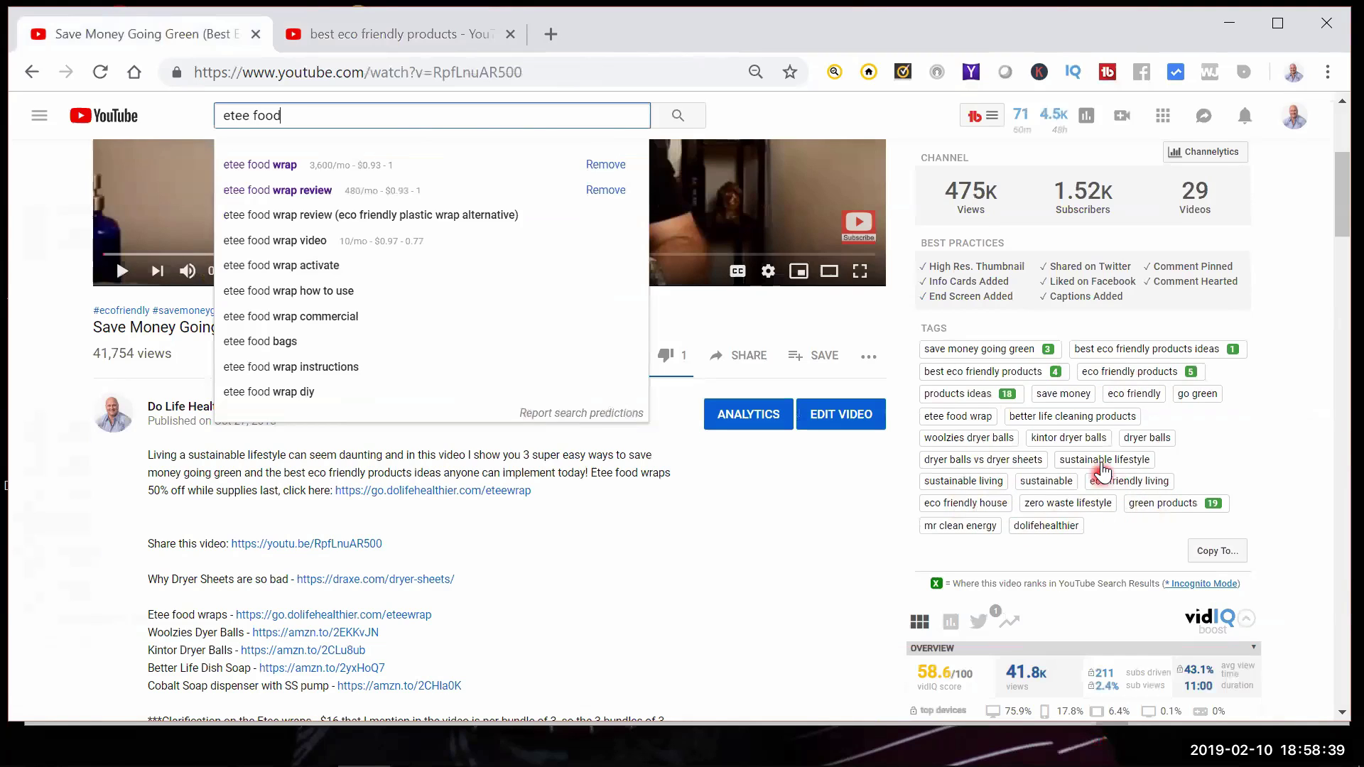
Step: Highlight the phrase "save money going green" in the description's first sentence, and the same phrase in the video title
{"action": "left_click", "coordinate": [625, 496]}
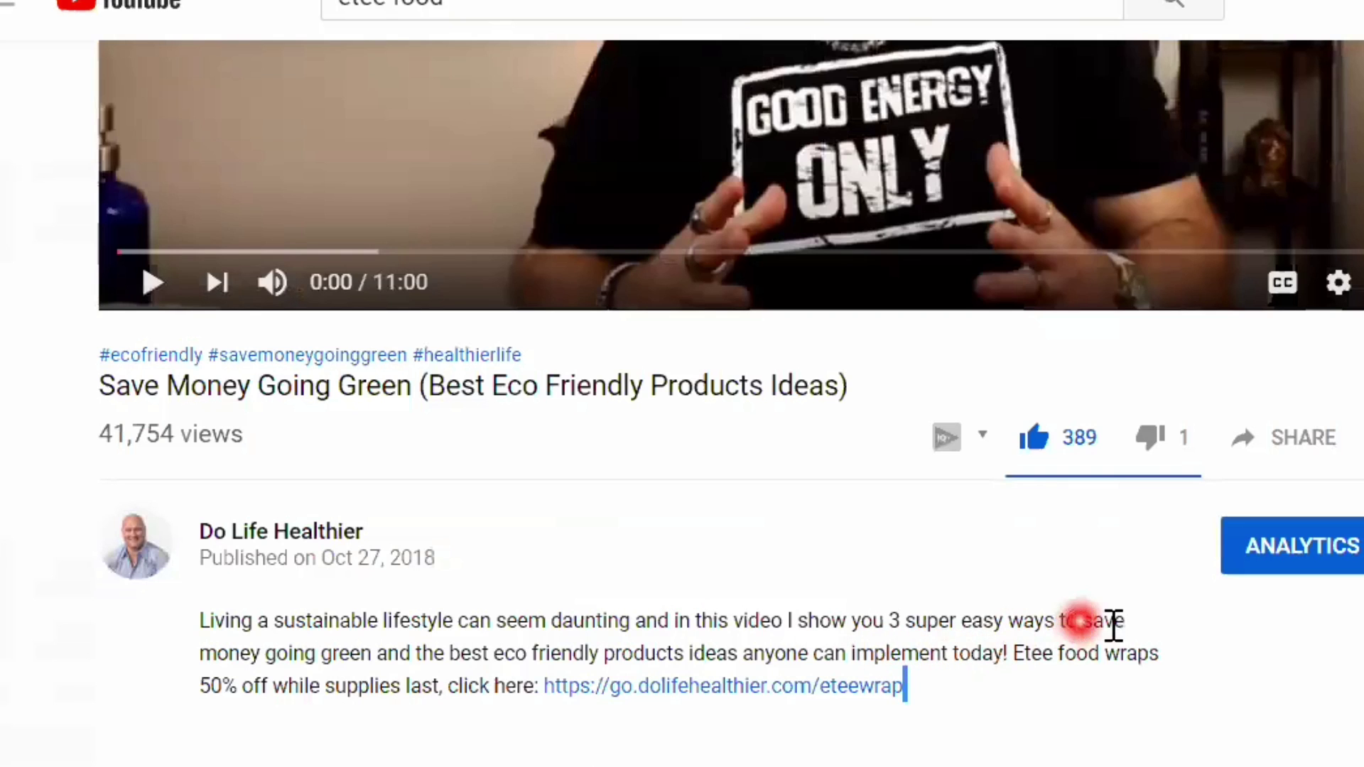
{"action": "left_click_drag", "start_coordinate": [1080, 622], "coordinate": [373, 650]}
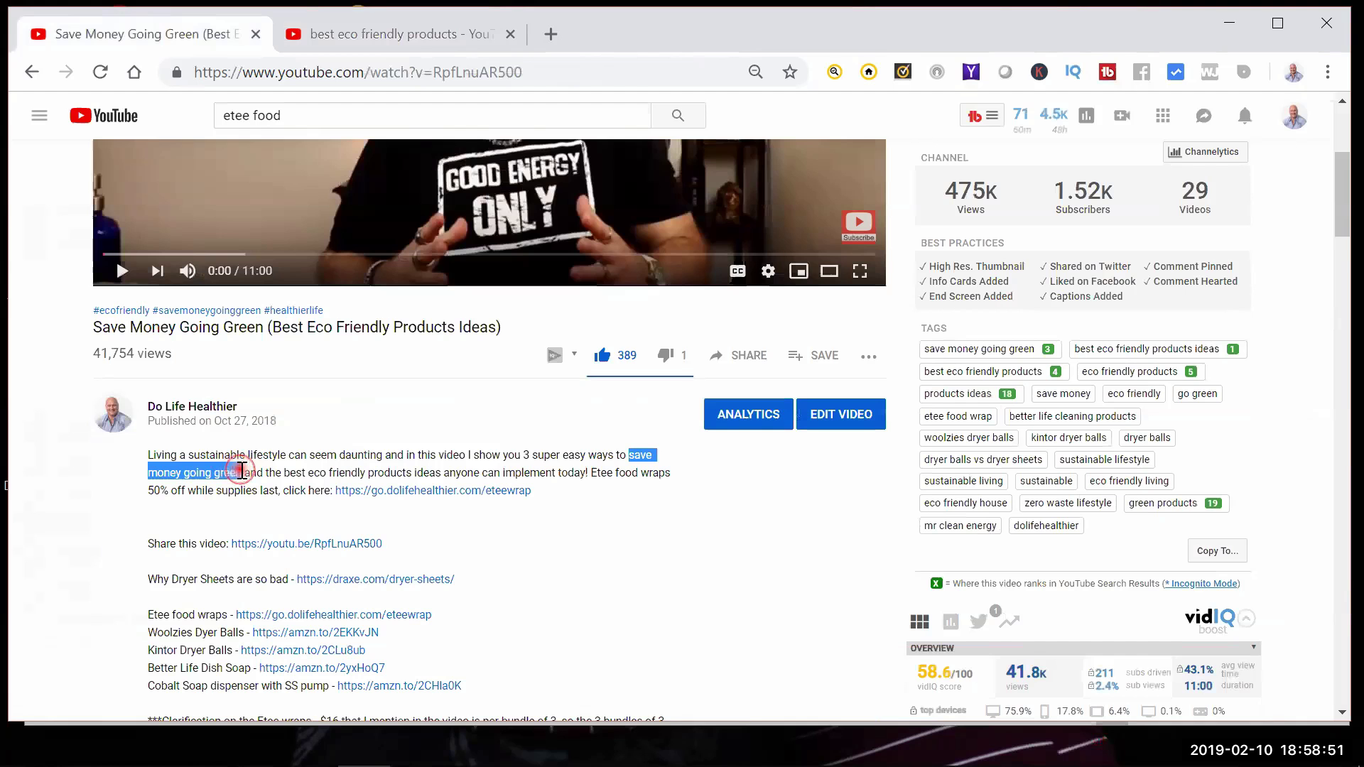
{"action": "left_click_drag", "start_coordinate": [242, 471], "coordinate": [243, 472]}
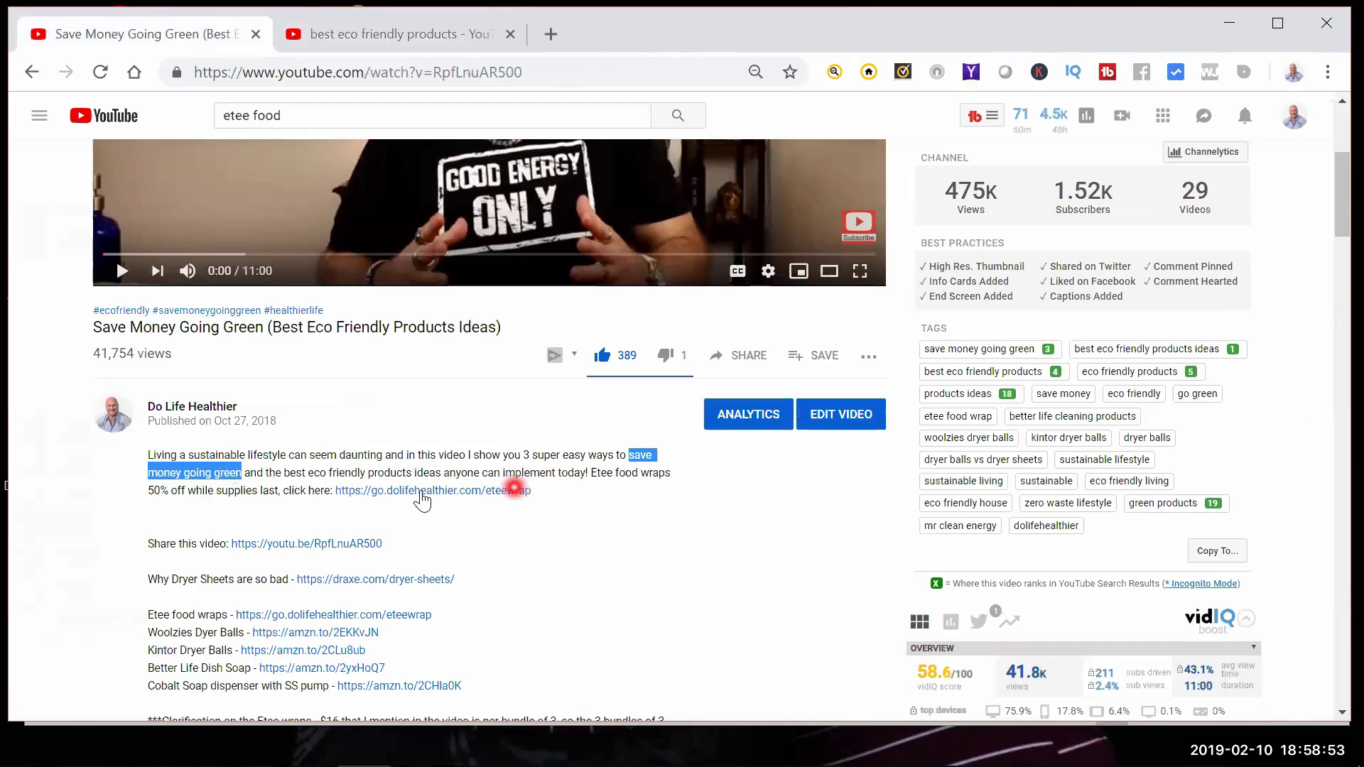
{"action": "left_click_drag", "start_coordinate": [96, 332], "coordinate": [267, 328]}
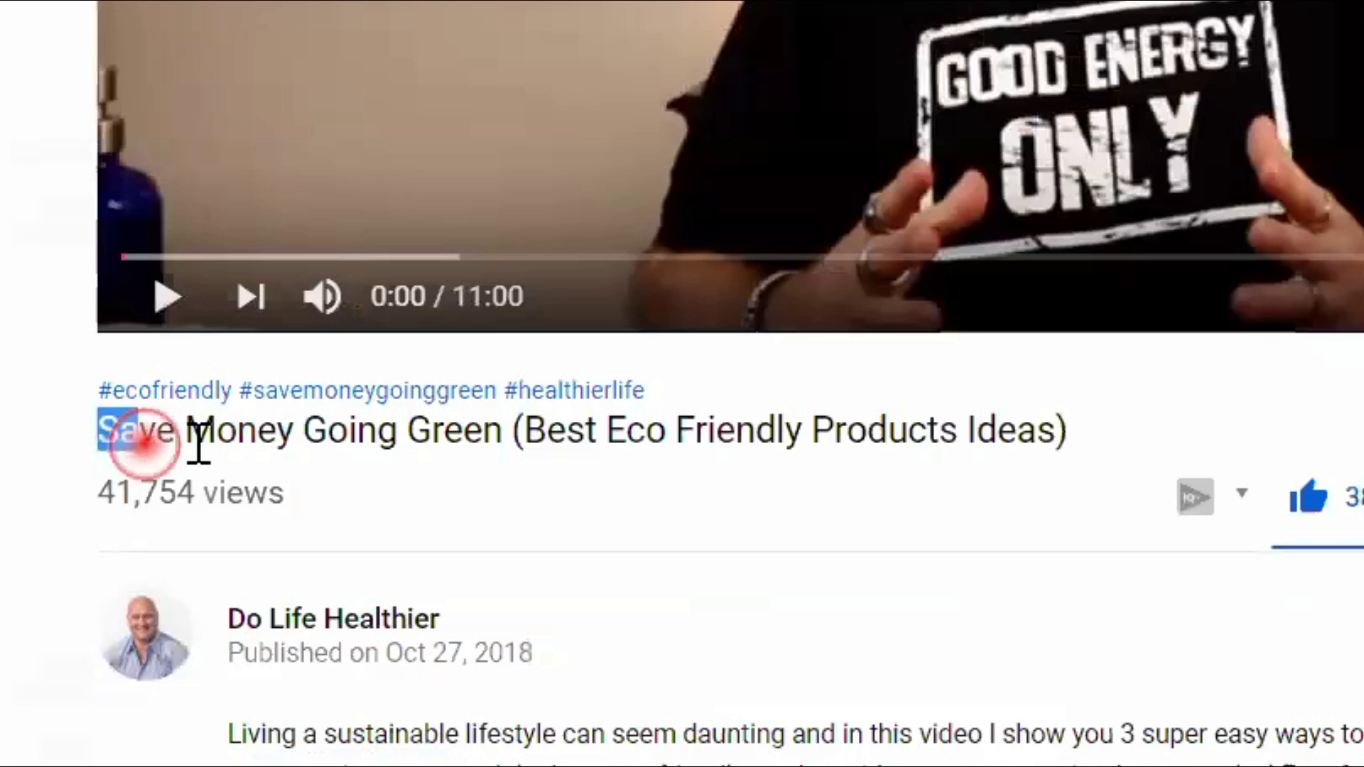
{"action": "mouse_move", "coordinate": [513, 433]}
{"action": "left_mouse_down"}
{"action": "mouse_move", "coordinate": [496, 427]}
{"action": "mouse_move", "coordinate": [510, 432]}
{"action": "left_mouse_up"}
Step: Highlight the keyword-rich closing paragraph of the description, starting with "Have you been wondering how to save money going green?"
{"action": "scroll", "coordinate": [799, 686], "scroll_direction": "down", "scroll_amount": 10}
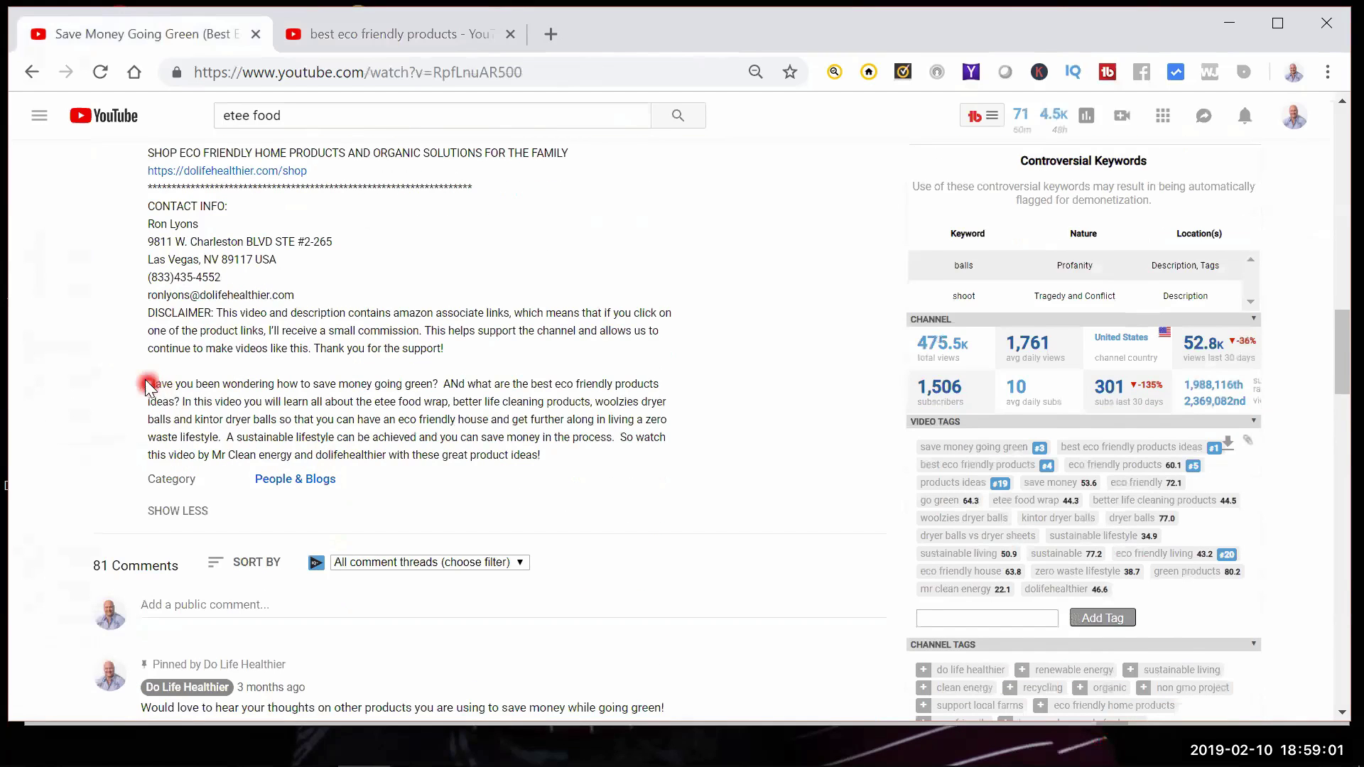
{"action": "left_click_drag", "start_coordinate": [147, 384], "coordinate": [559, 455]}
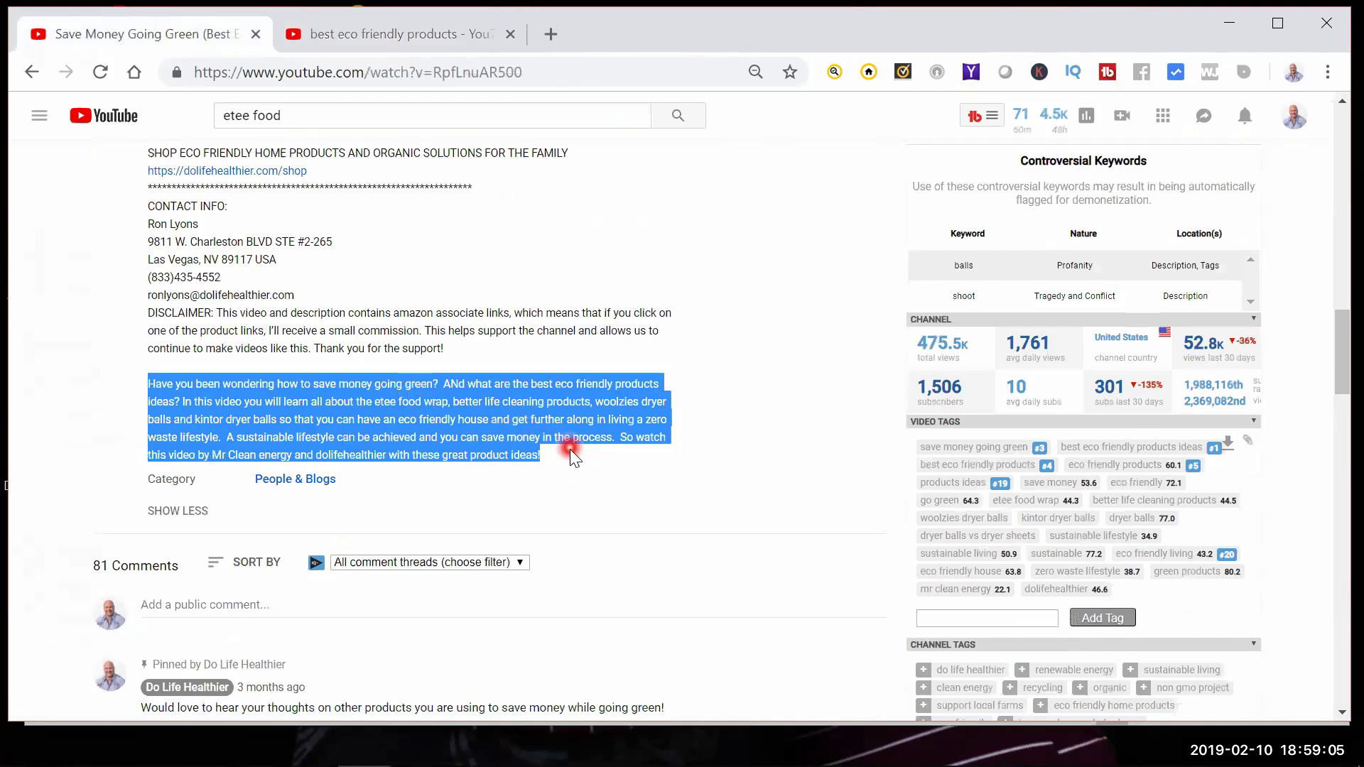
{"action": "scroll", "coordinate": [570, 449], "scroll_direction": "up", "scroll_amount": 15}
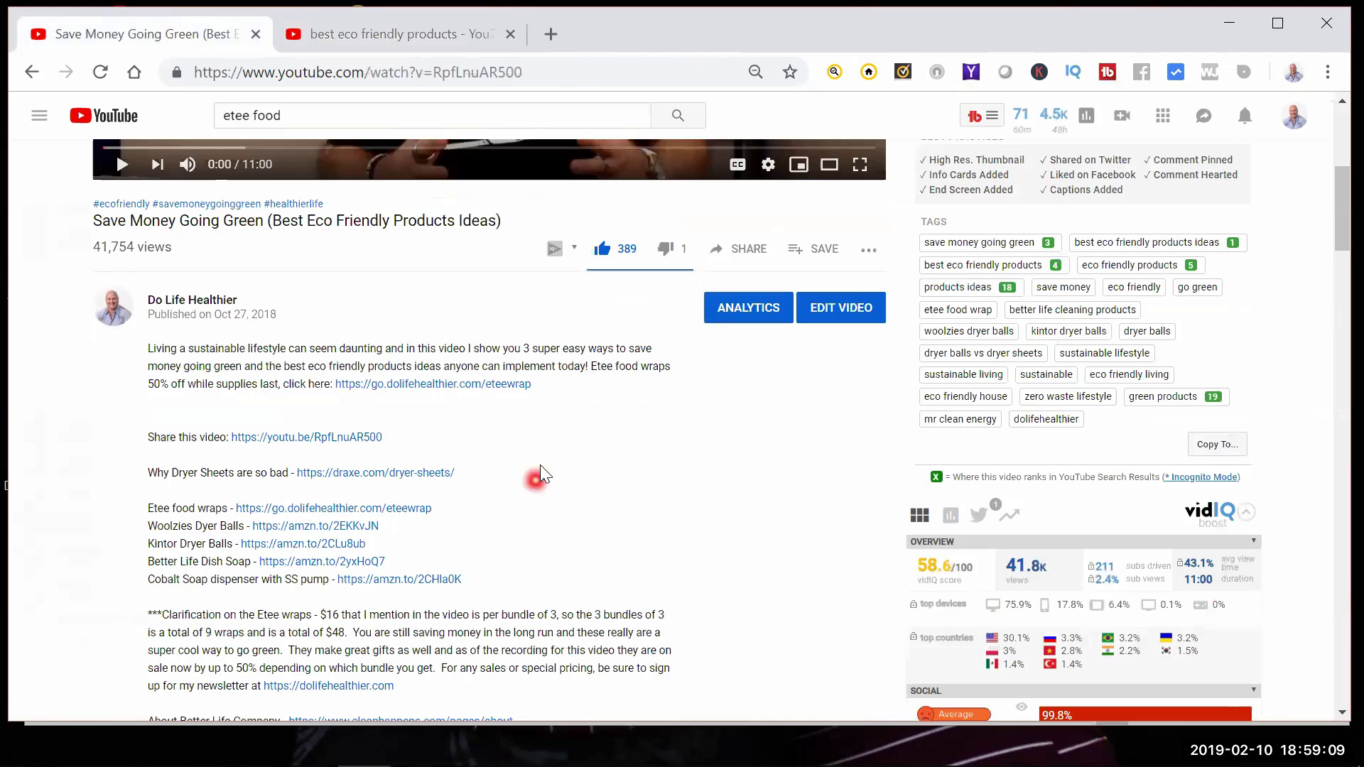
Step: Review the title and the hashtags above it, and find the matching hashtags within the description
{"action": "scroll", "coordinate": [772, 462], "scroll_direction": "up", "scroll_amount": 3}
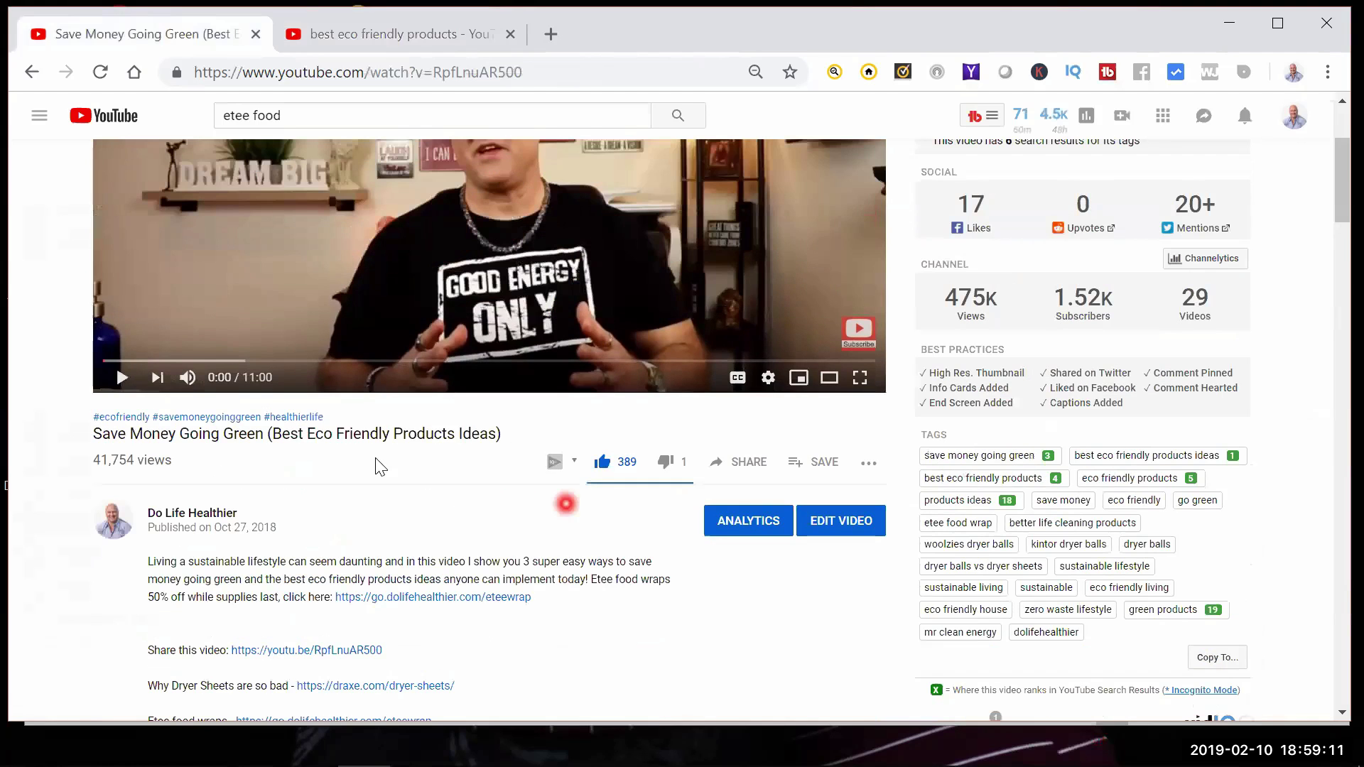
{"action": "scroll", "coordinate": [242, 540], "scroll_direction": "down", "scroll_amount": 2}
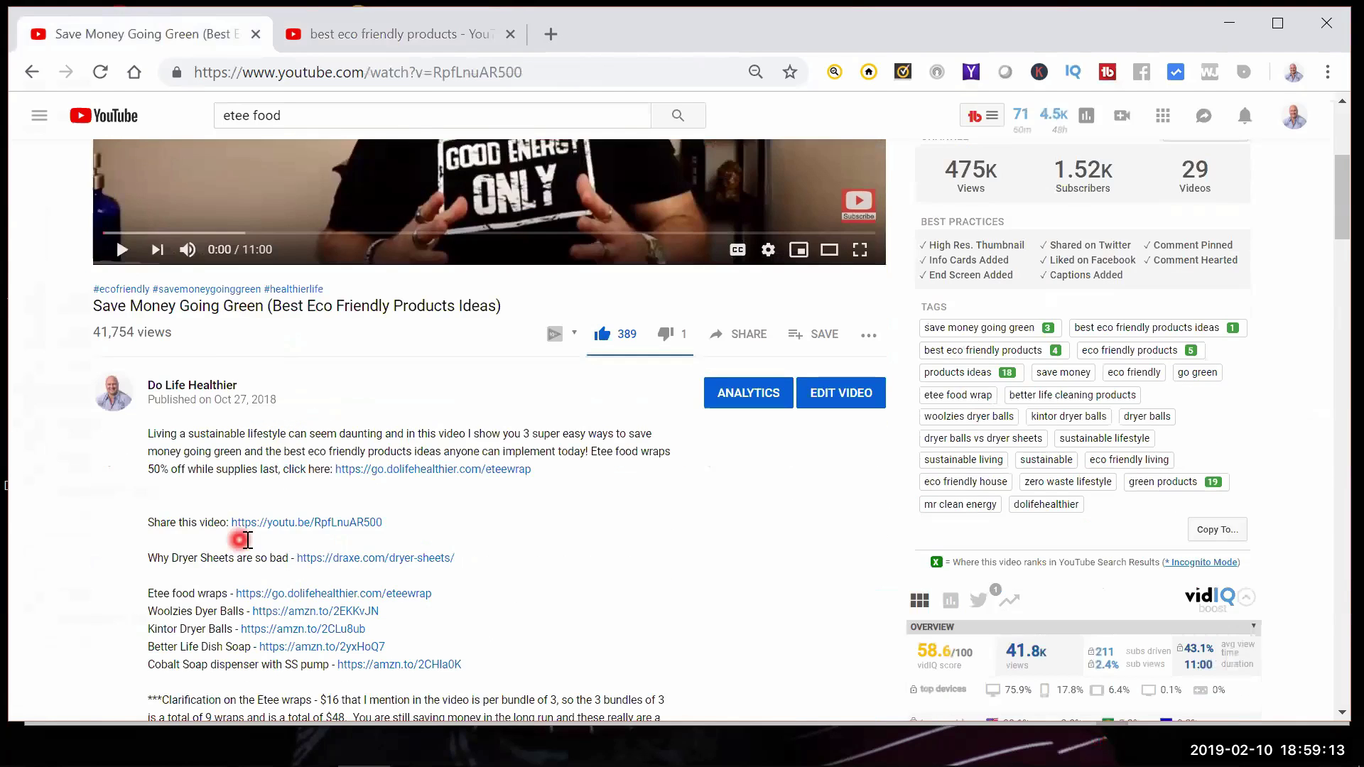
{"action": "scroll", "coordinate": [245, 540], "scroll_direction": "down", "scroll_amount": 12}
{"action": "triple_click", "coordinate": [307, 557]}
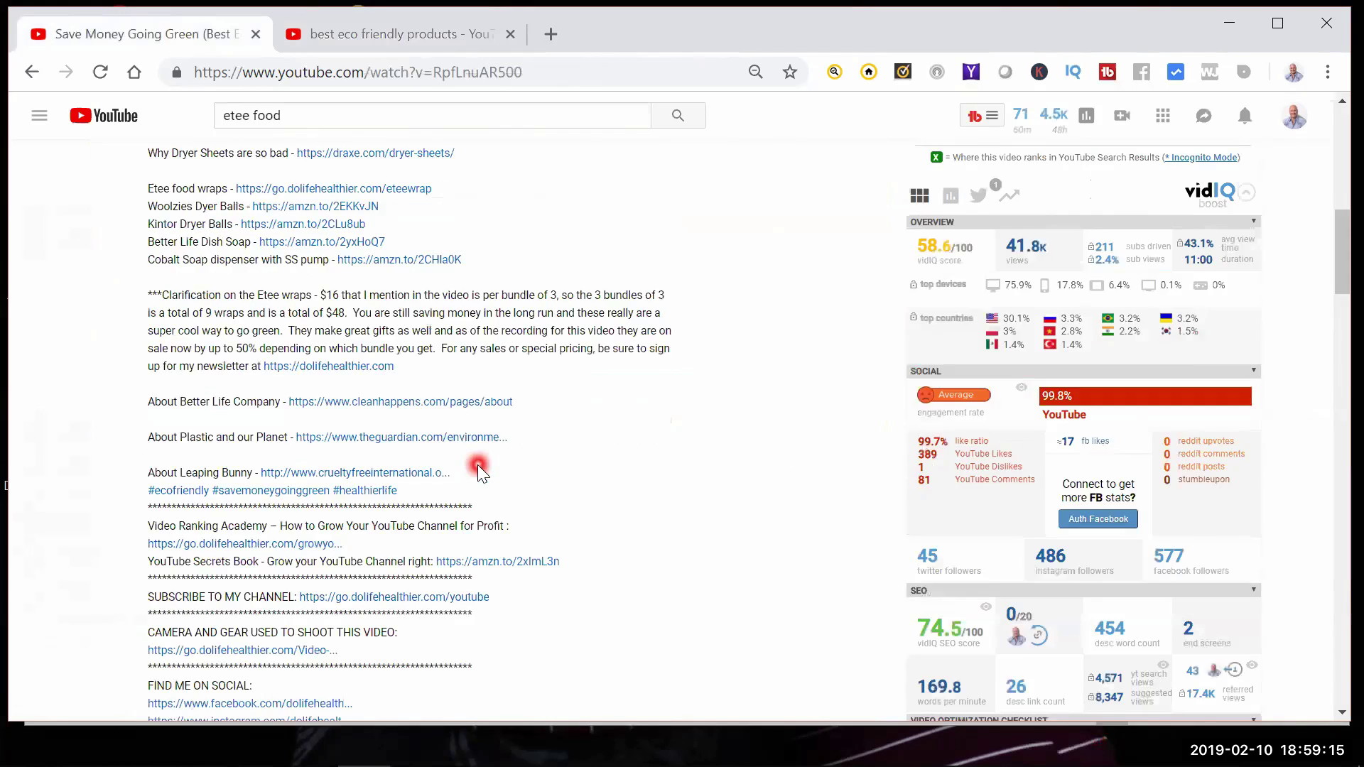